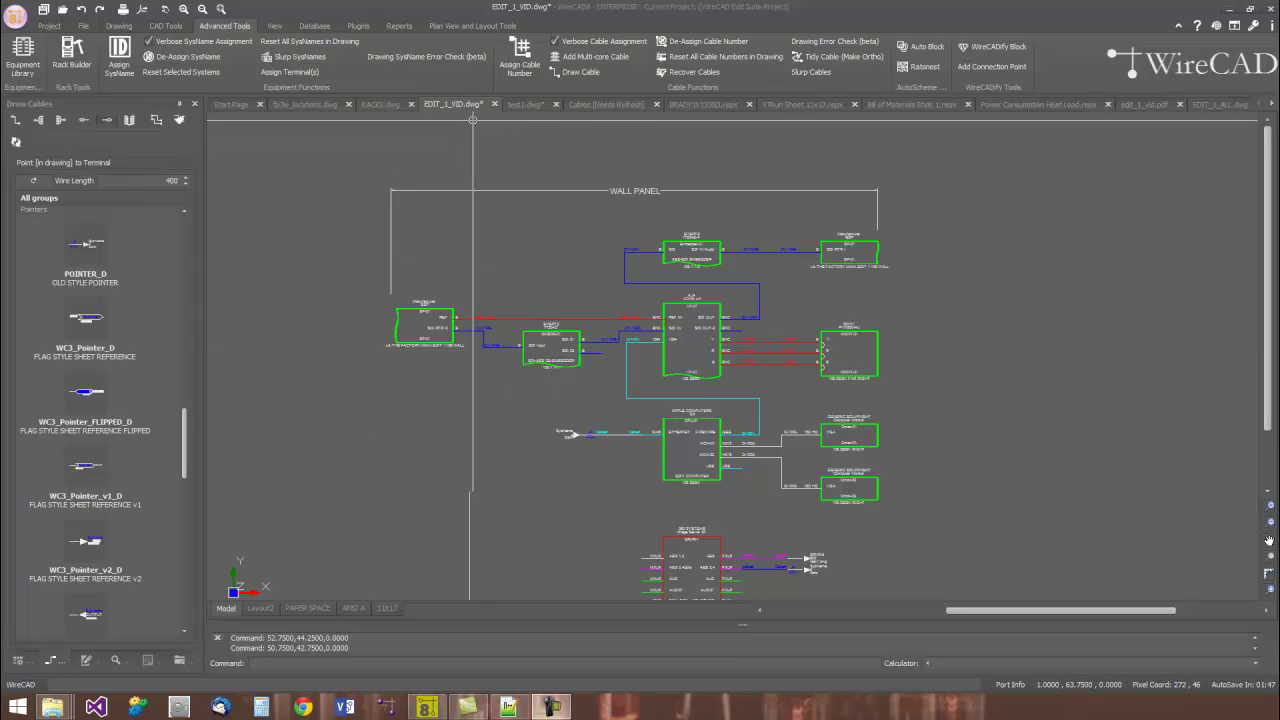
In the Equipment Library, keep only the AES and AUD inputs and outputs for the Image Server 2K.
click(604, 104)
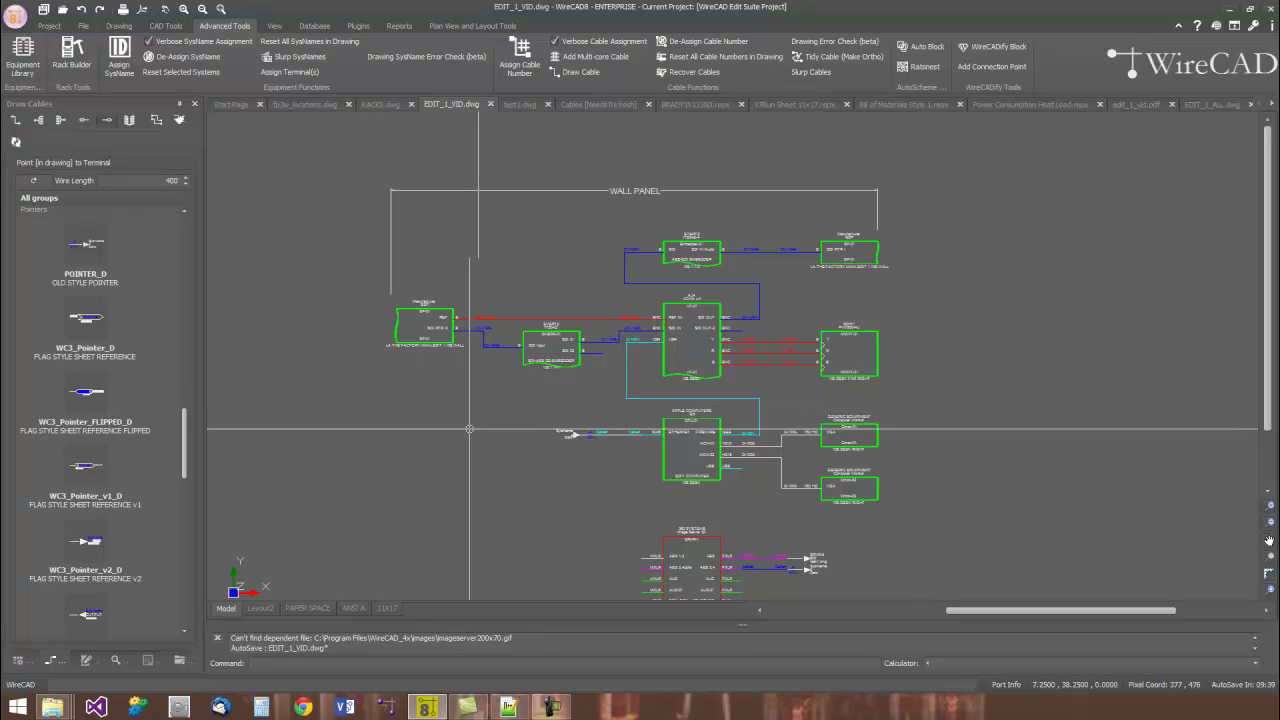
scroll(570, 381, up, 4)
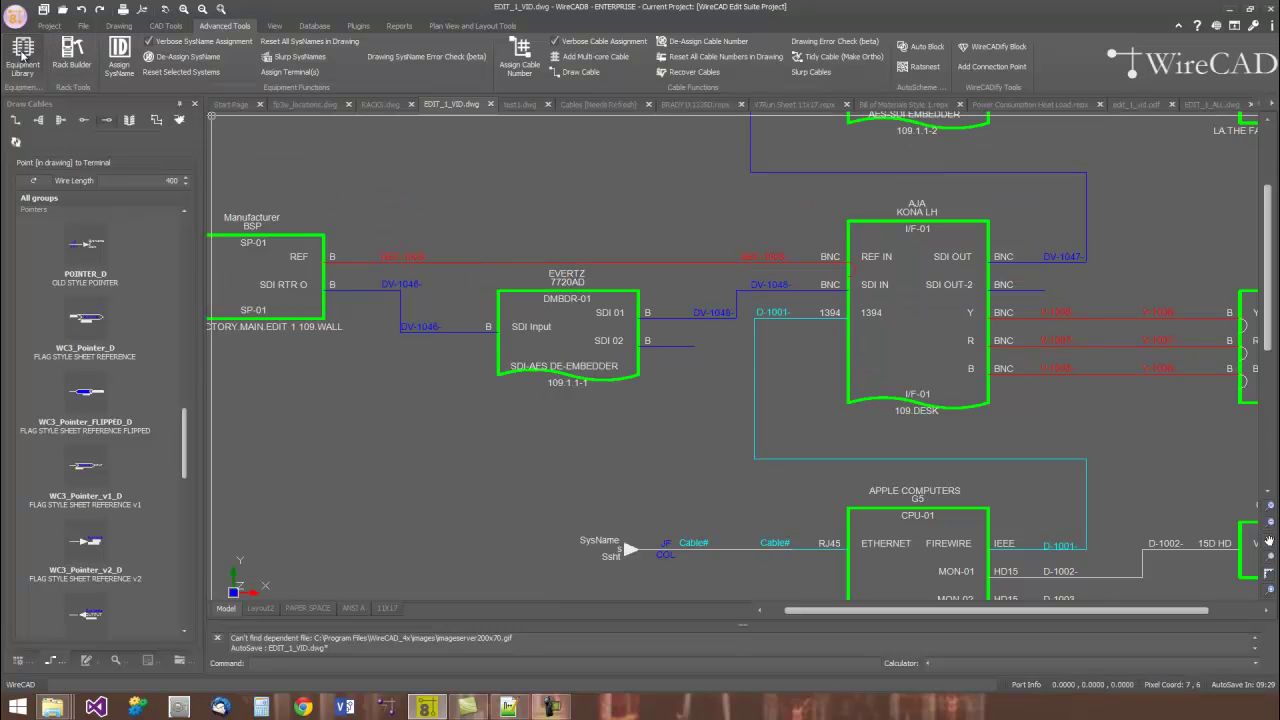
click(24, 58)
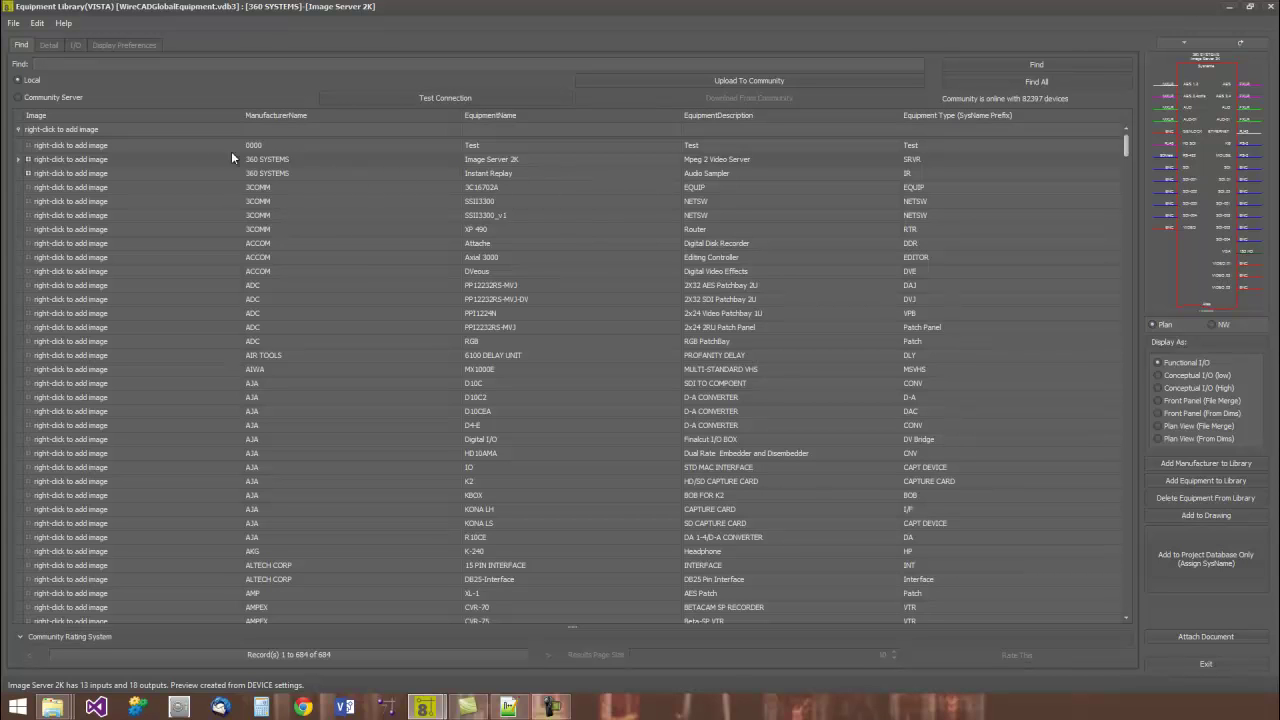
click(74, 46)
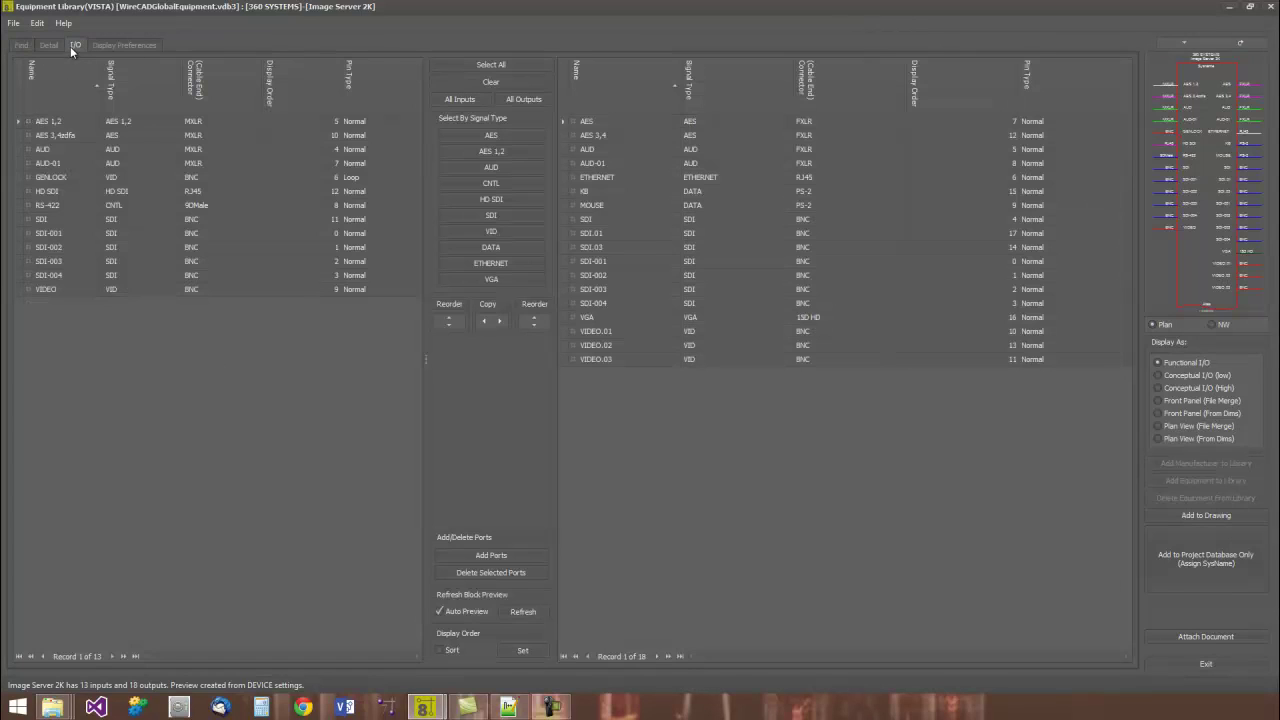
drag(20, 123, 25, 160)
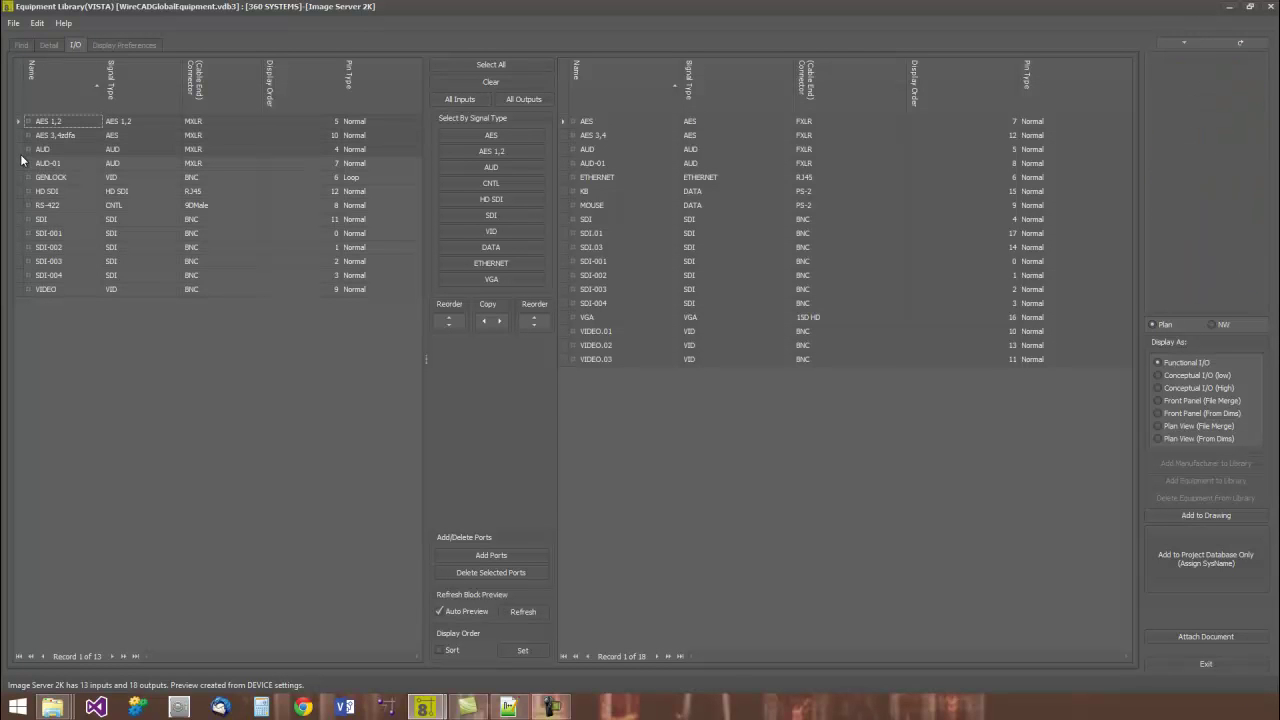
drag(562, 120, 564, 169)
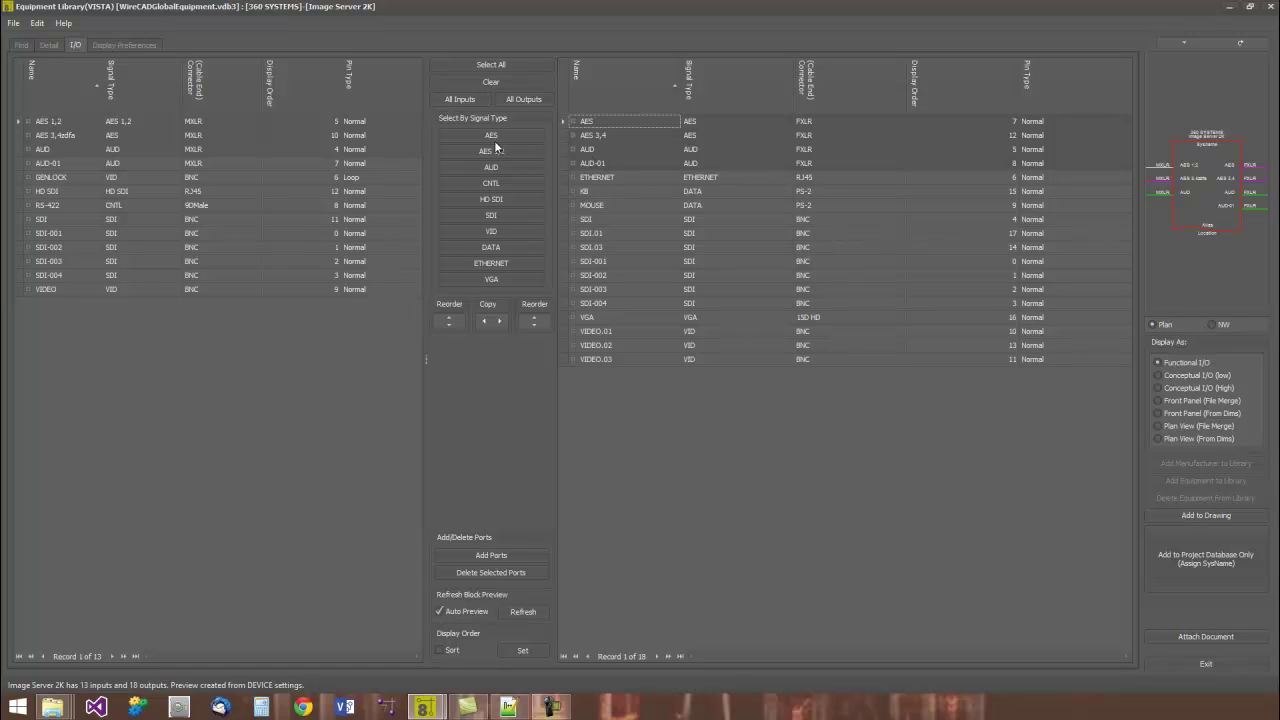
Give the Image Server 2K block a torn-bottom-edge shape in Display Preferences.
click(124, 45)
drag(195, 140, 1160, 230)
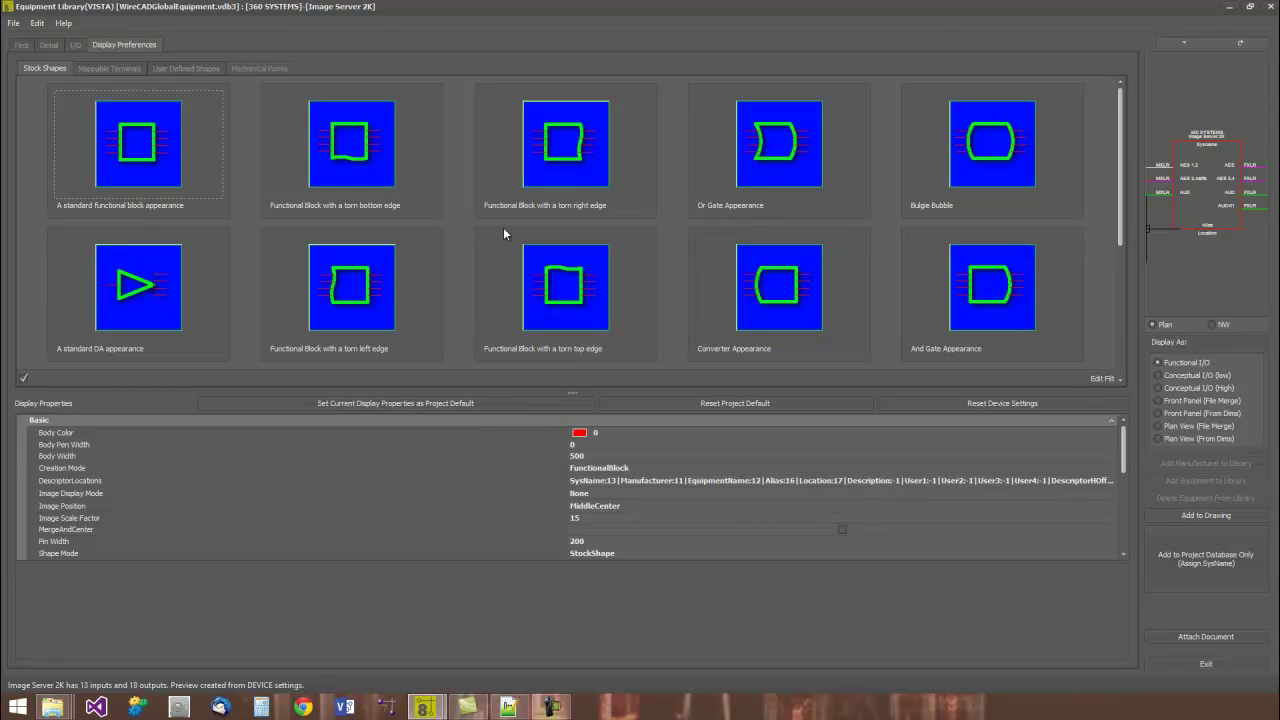
click(363, 144)
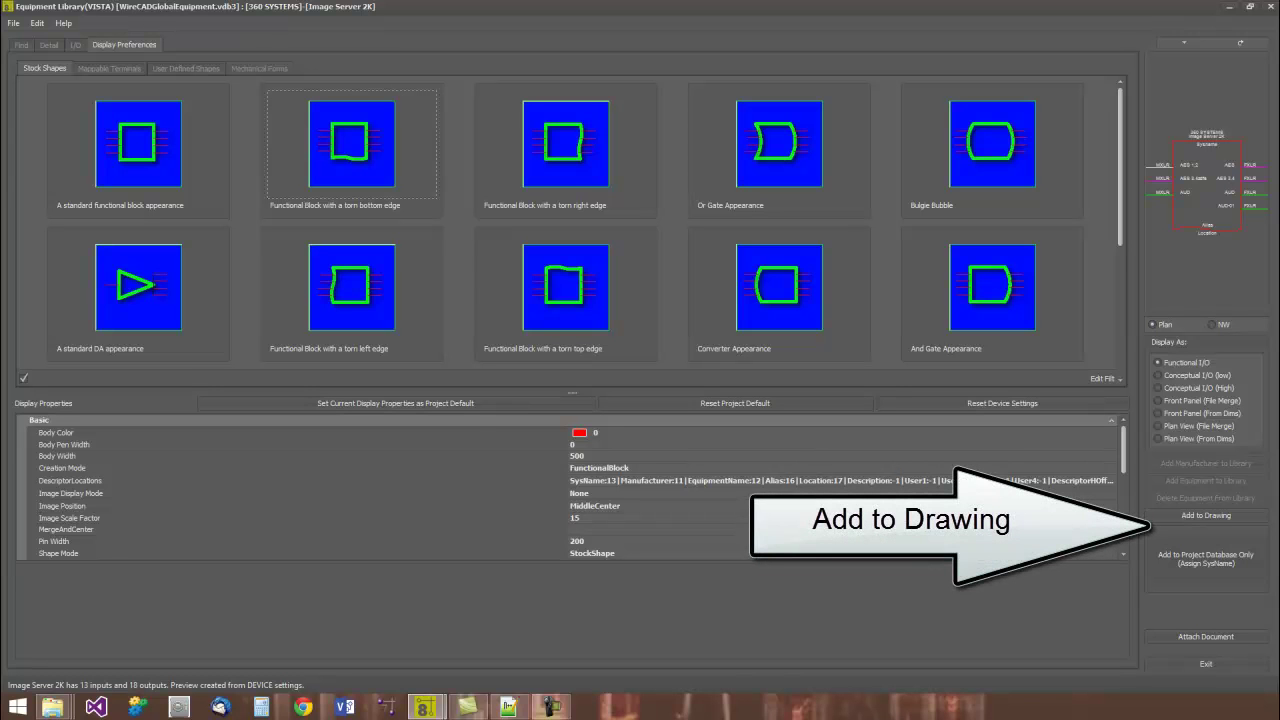
Place two copies of the configured Image Server 2K block left of the existing server.
click(1222, 516)
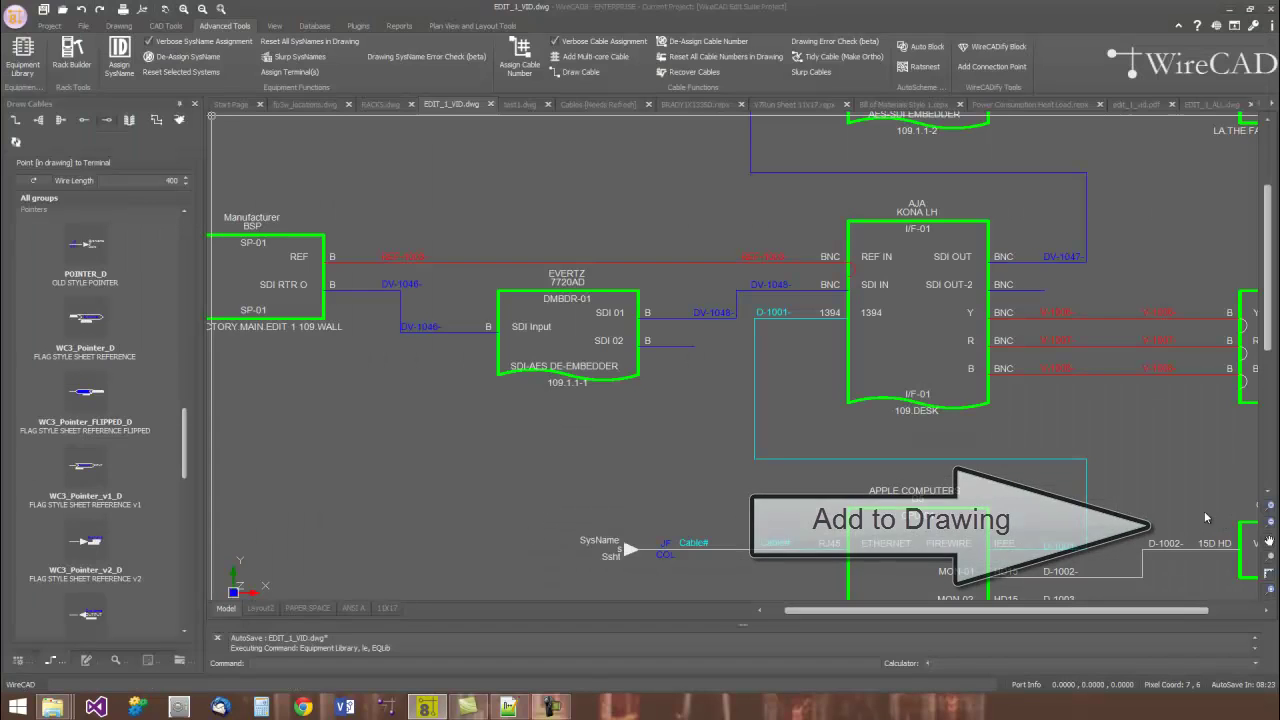
scroll(610, 493, down, 2)
scroll(651, 286, down, 1)
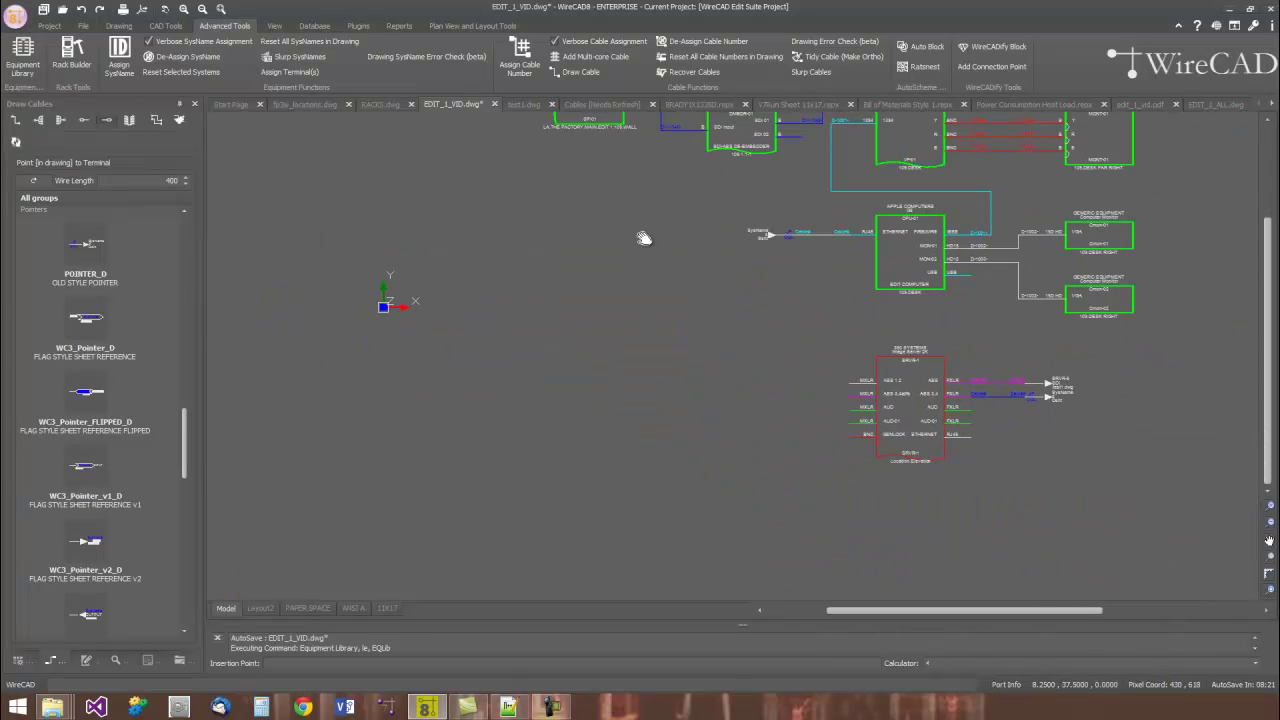
click(549, 441)
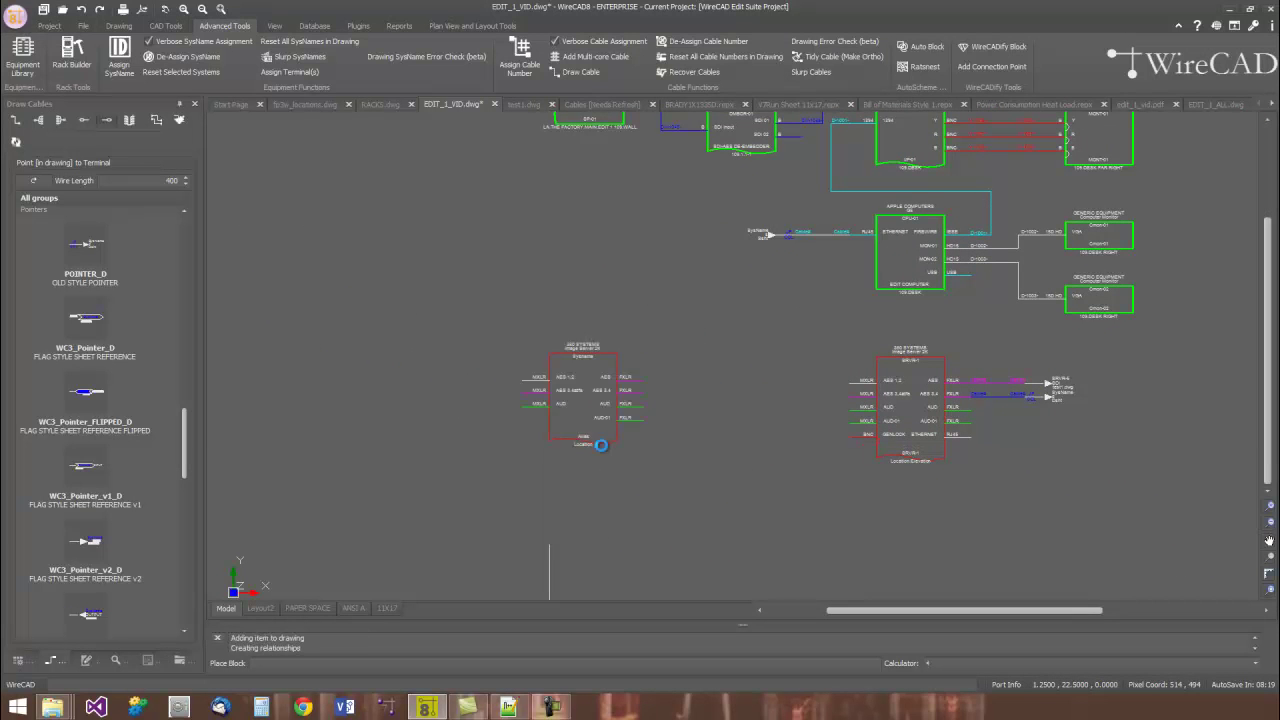
middle_drag(560, 494, 585, 316)
click(573, 378)
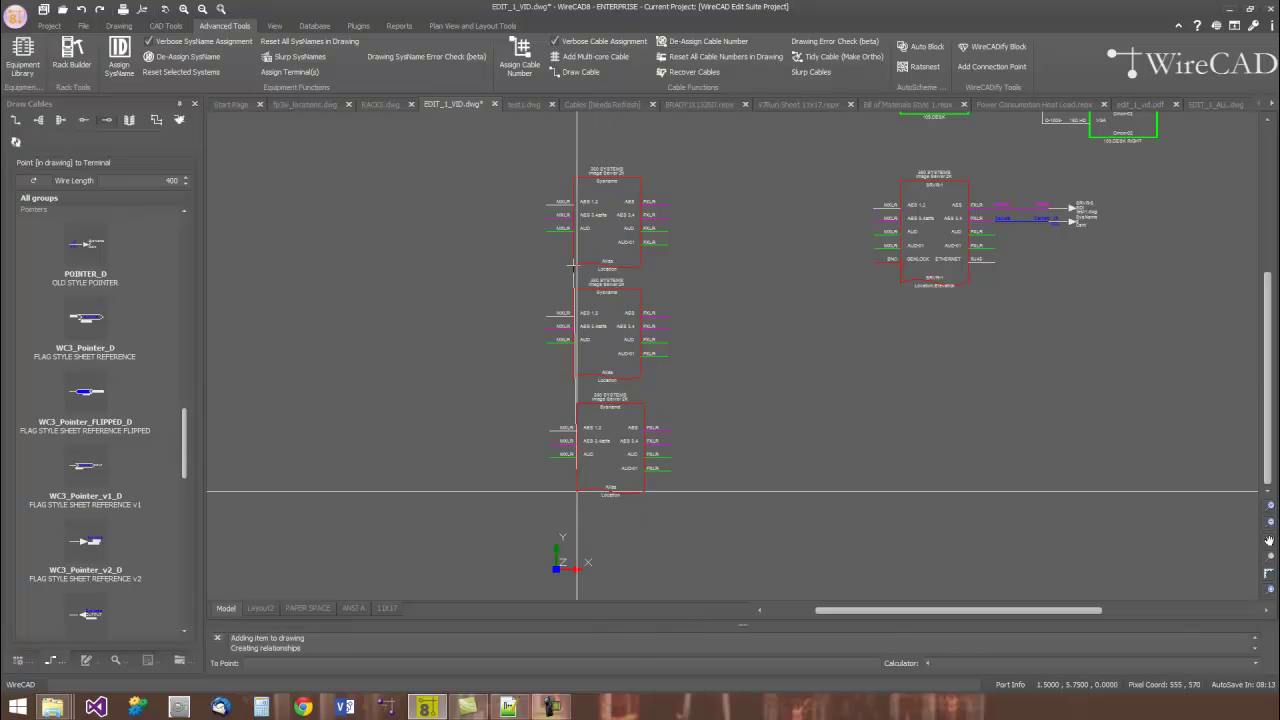
key(Escape)
middle_drag(940, 114, 813, 345)
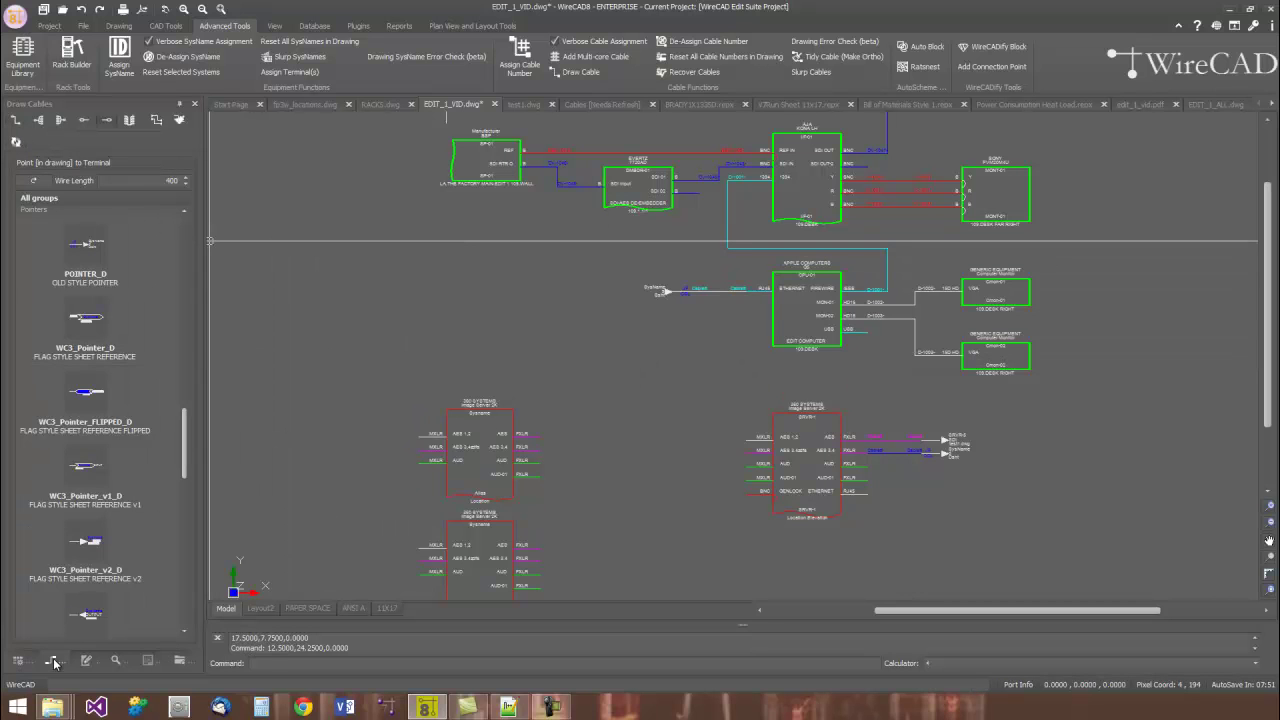
Draw a point-to-point cable from the new server's AES output to GENLOCK, shifting its vertical run left.
click(16, 121)
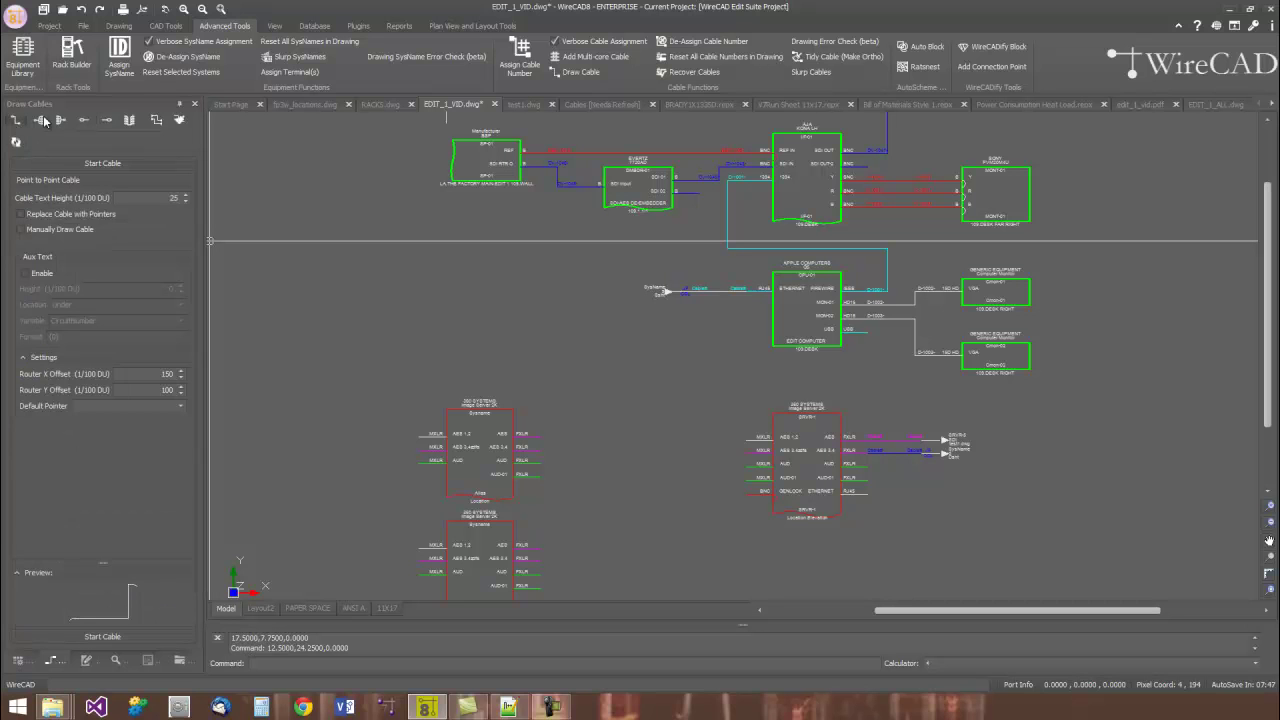
click(38, 119)
click(15, 122)
click(150, 640)
click(541, 435)
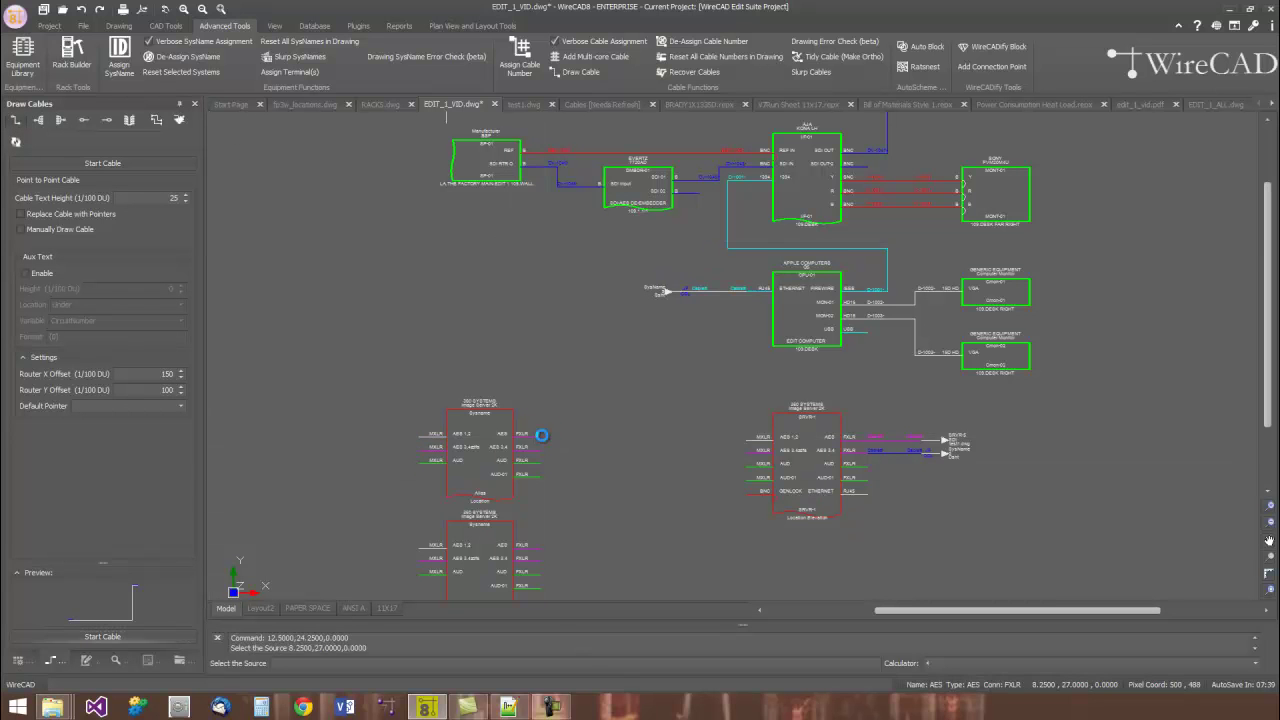
click(748, 492)
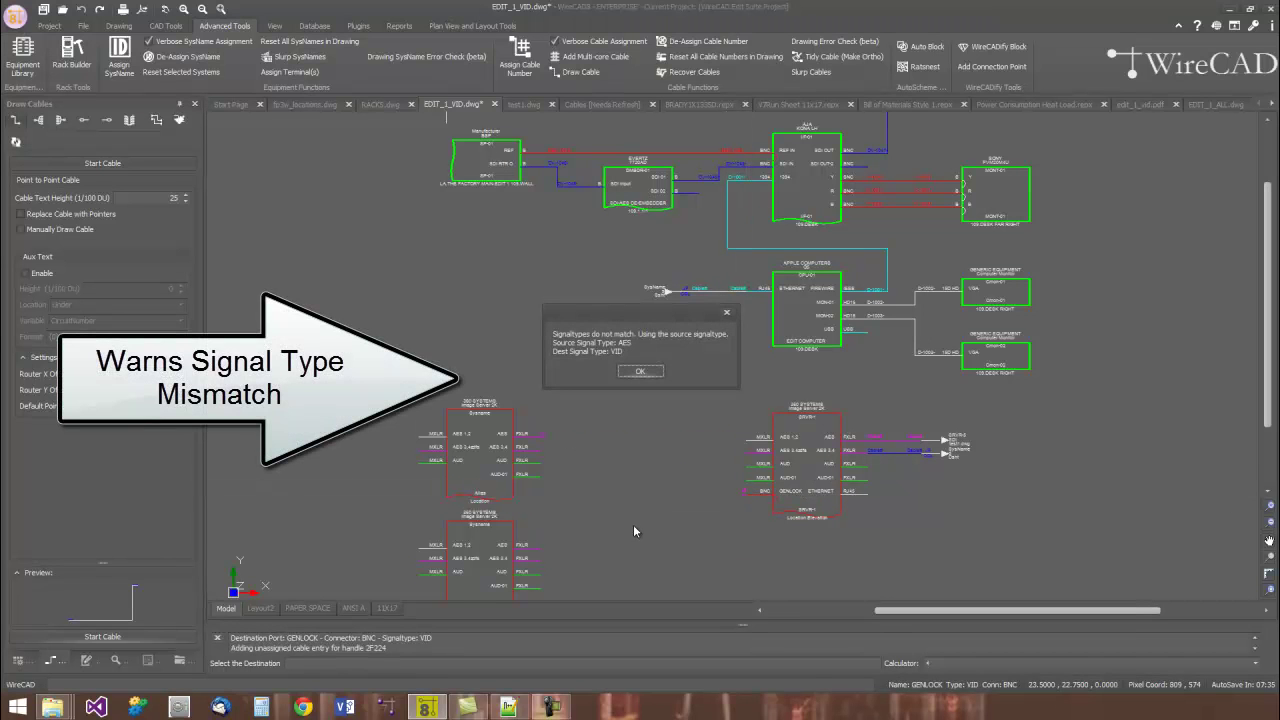
click(640, 371)
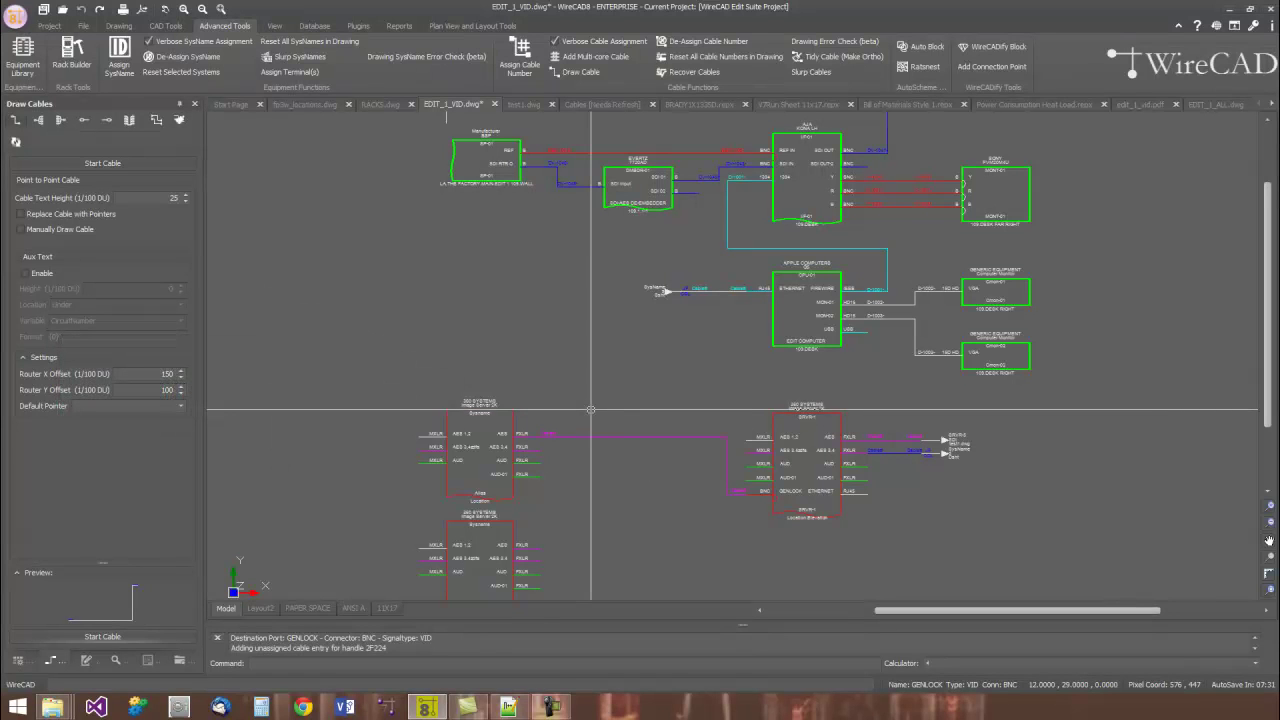
click(726, 474)
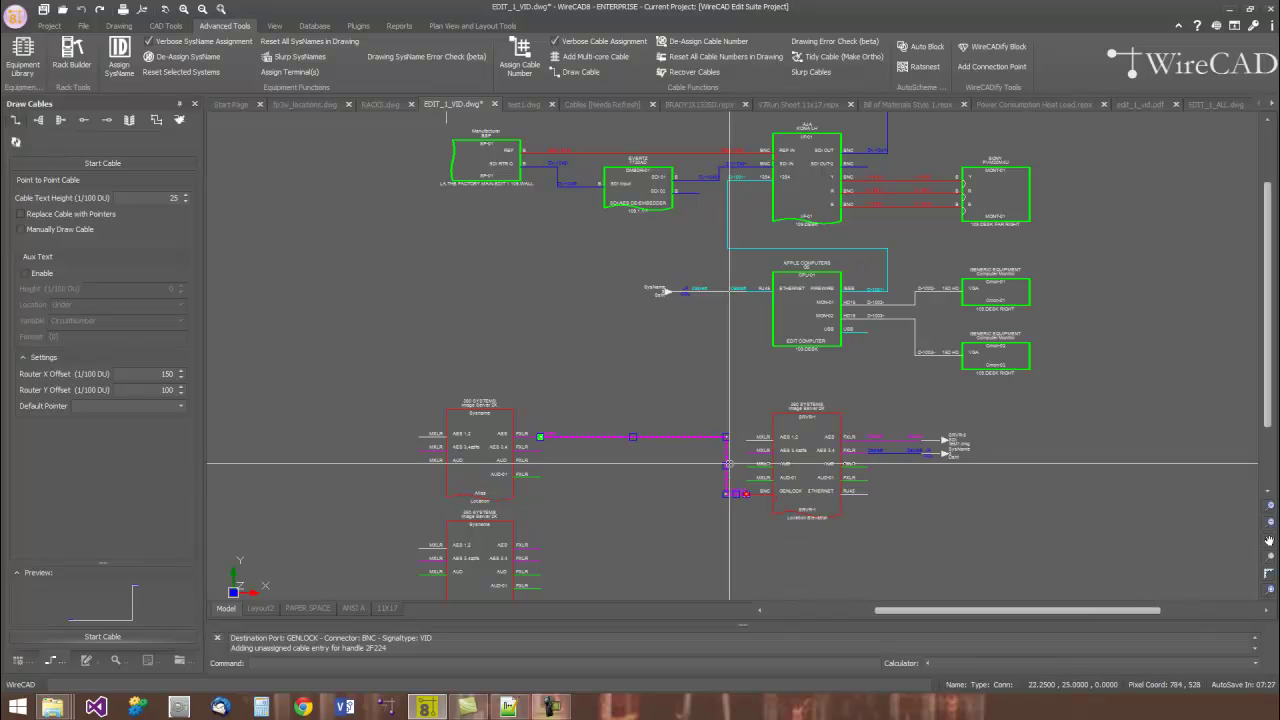
drag(726, 465, 649, 467)
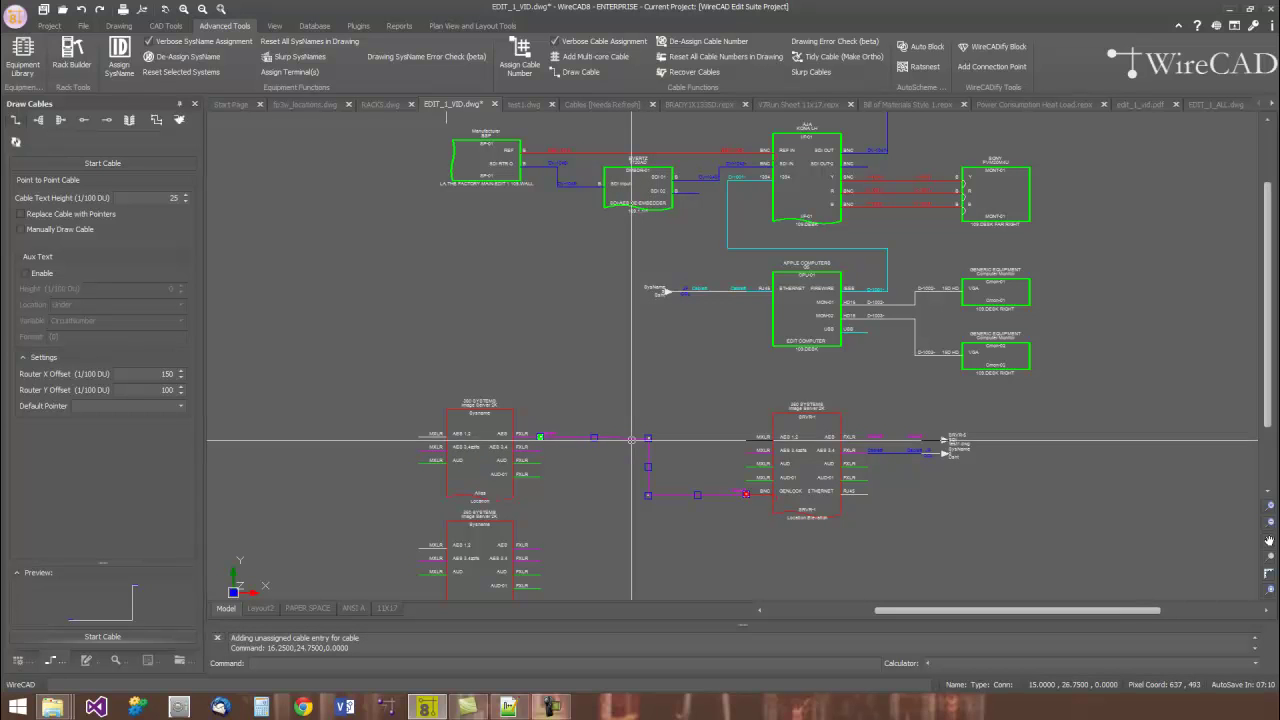
Tidy the magenta cable into right-angle runs and drag its server block up and left.
click(851, 61)
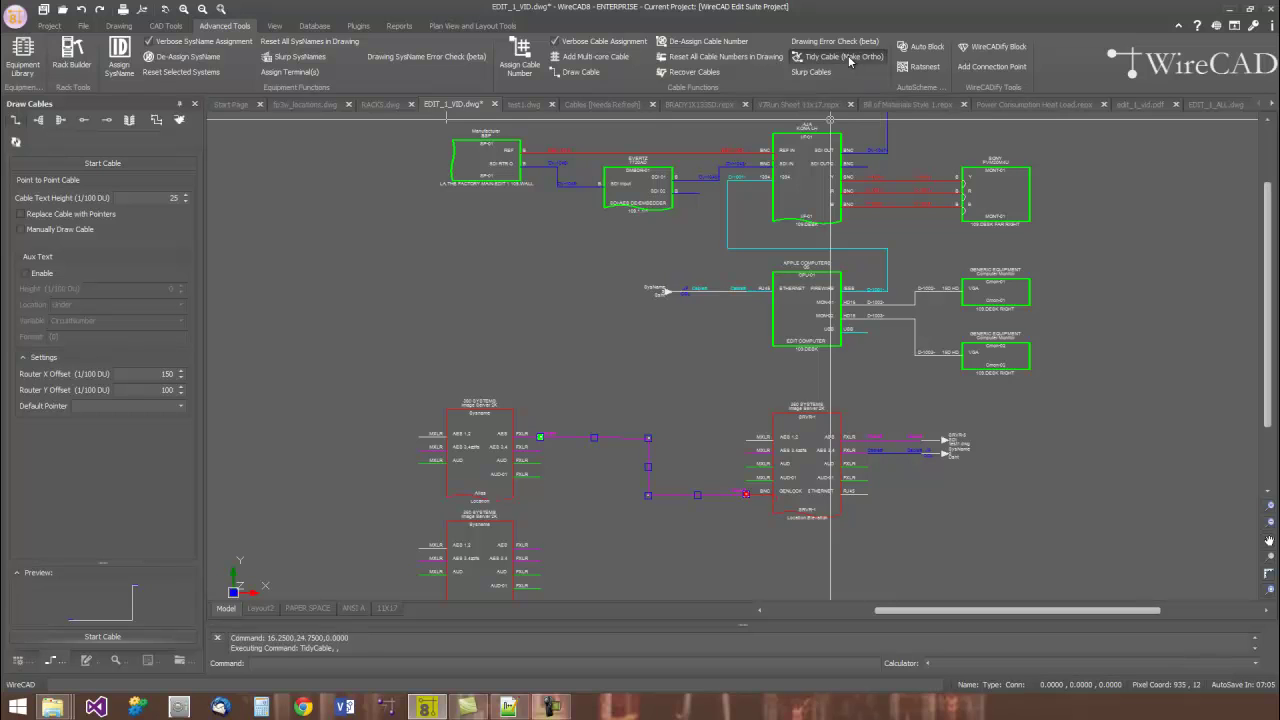
key(Escape)
key(Escape)
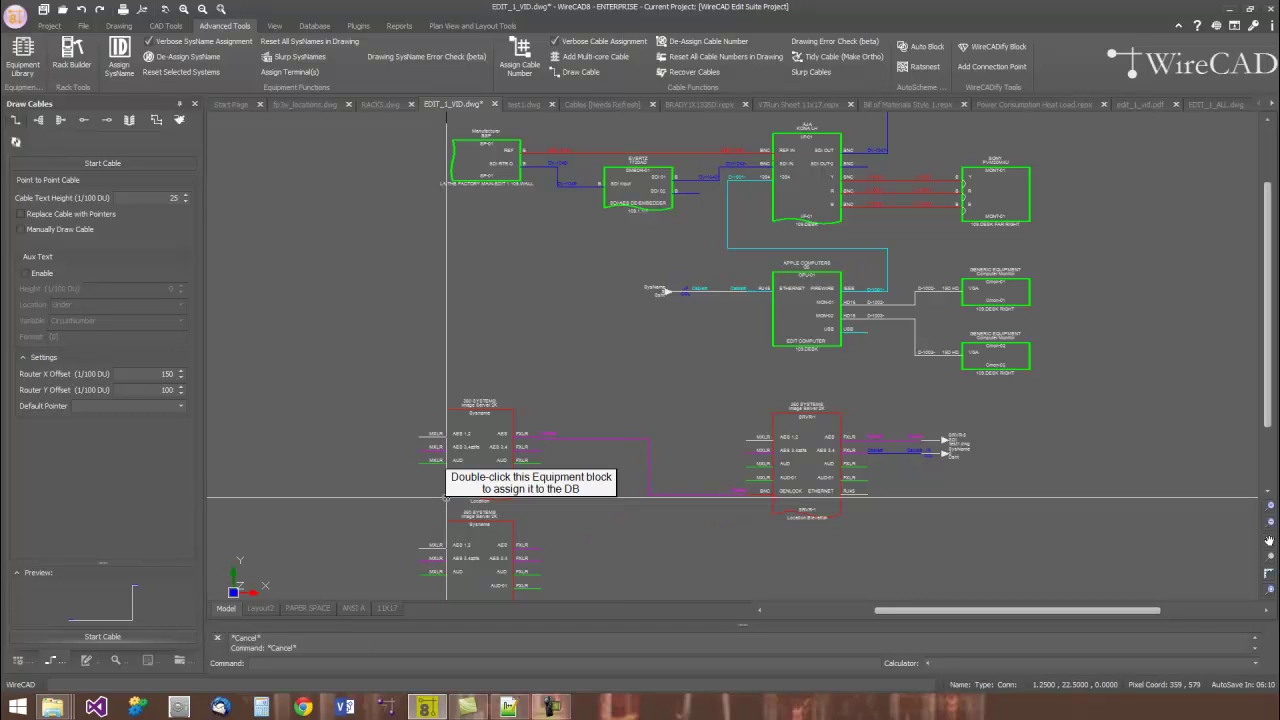
drag(446, 497, 358, 383)
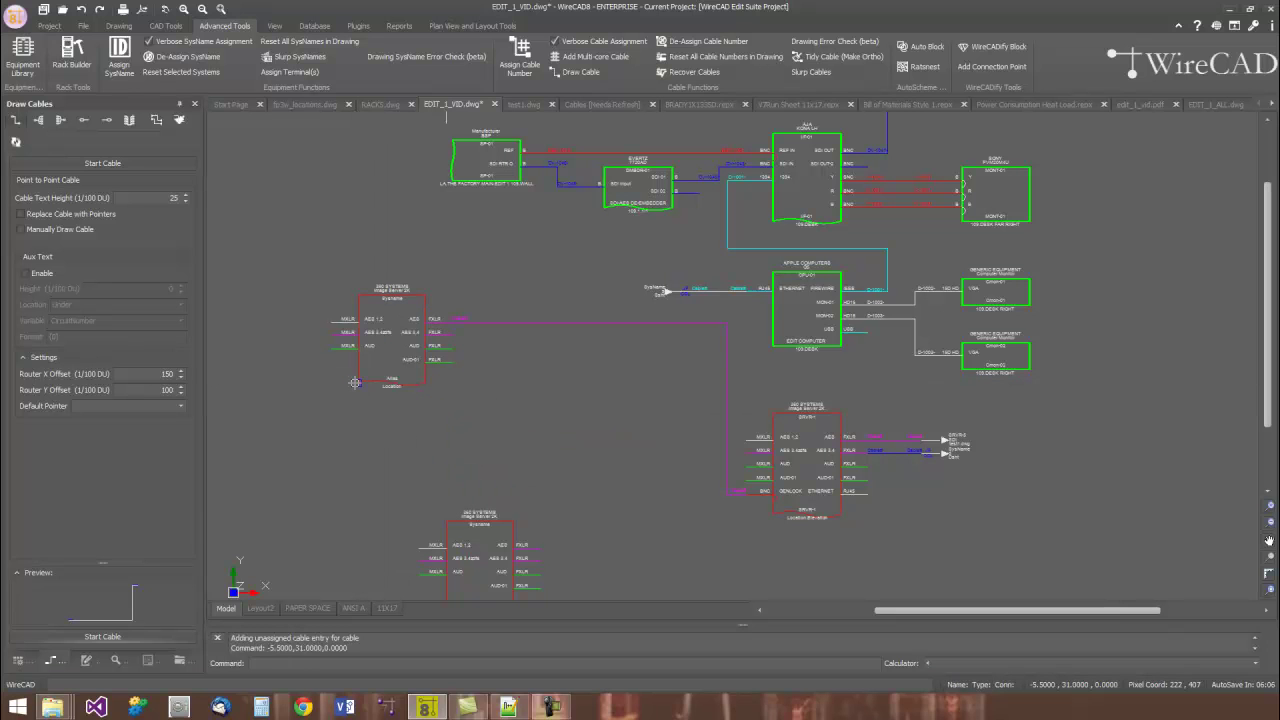
drag(355, 383, 651, 510)
key(Escape)
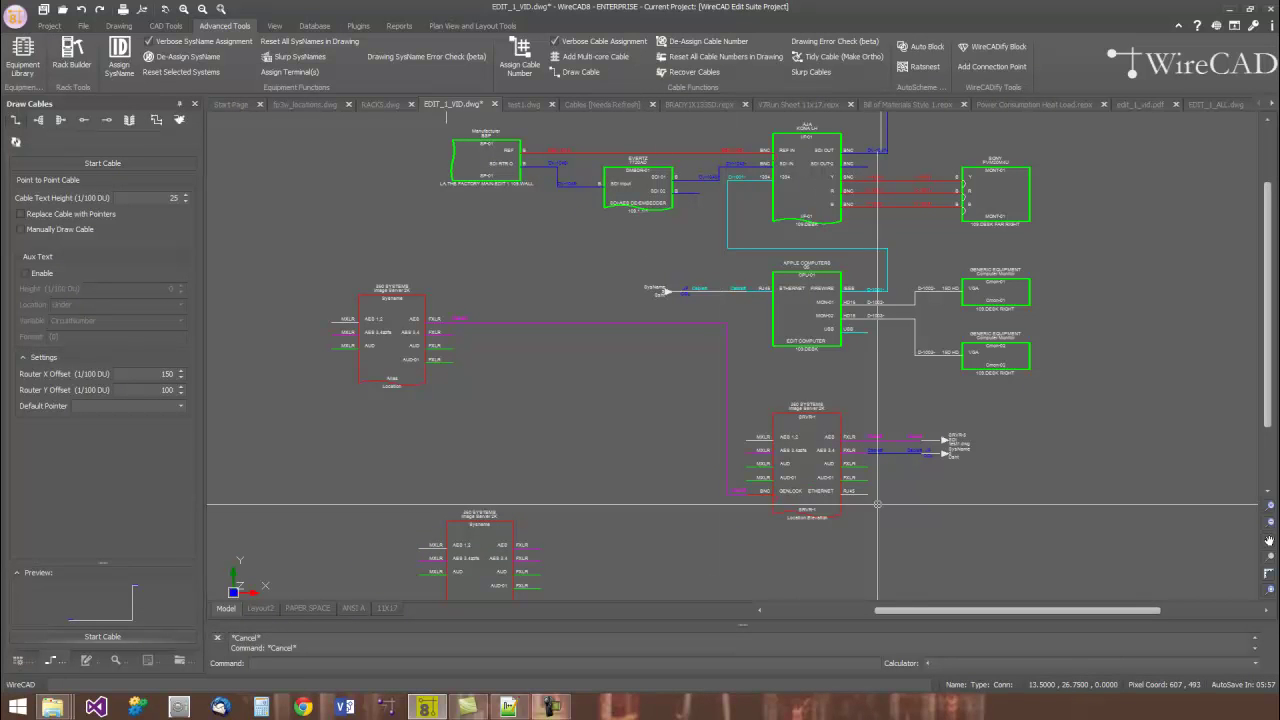
middle_drag(958, 483, 670, 463)
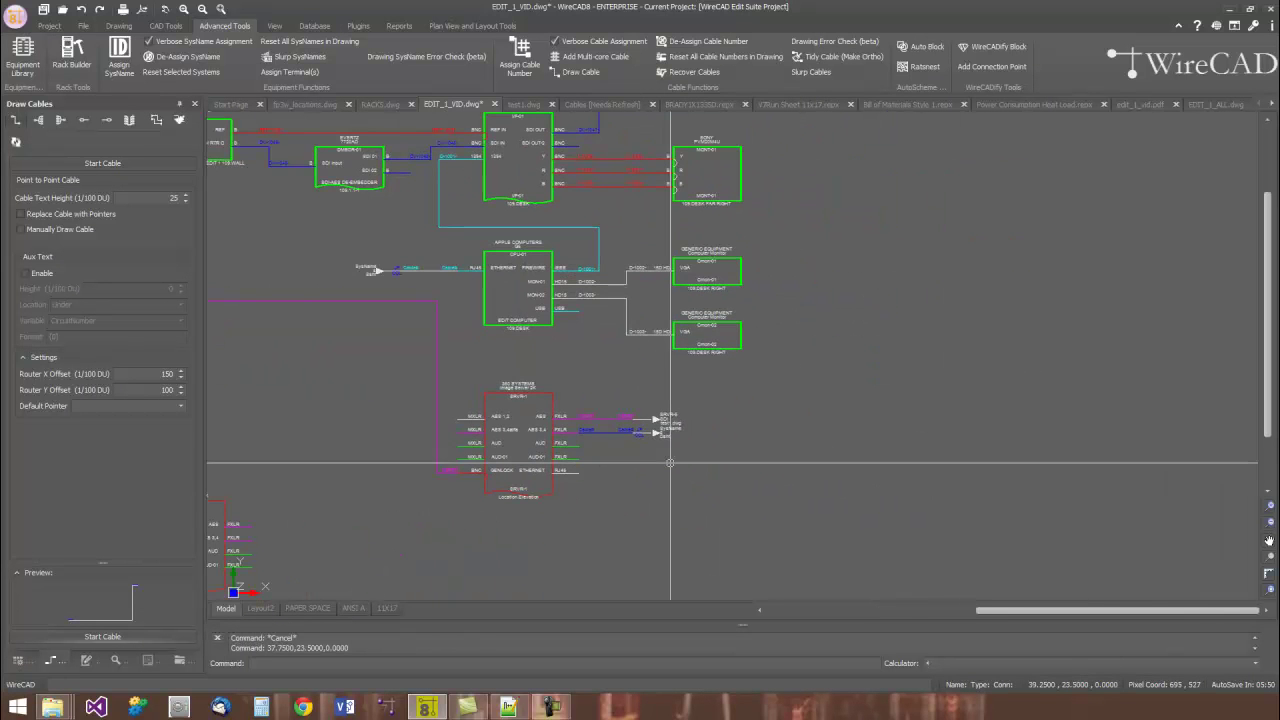
scroll(670, 463, up, 6)
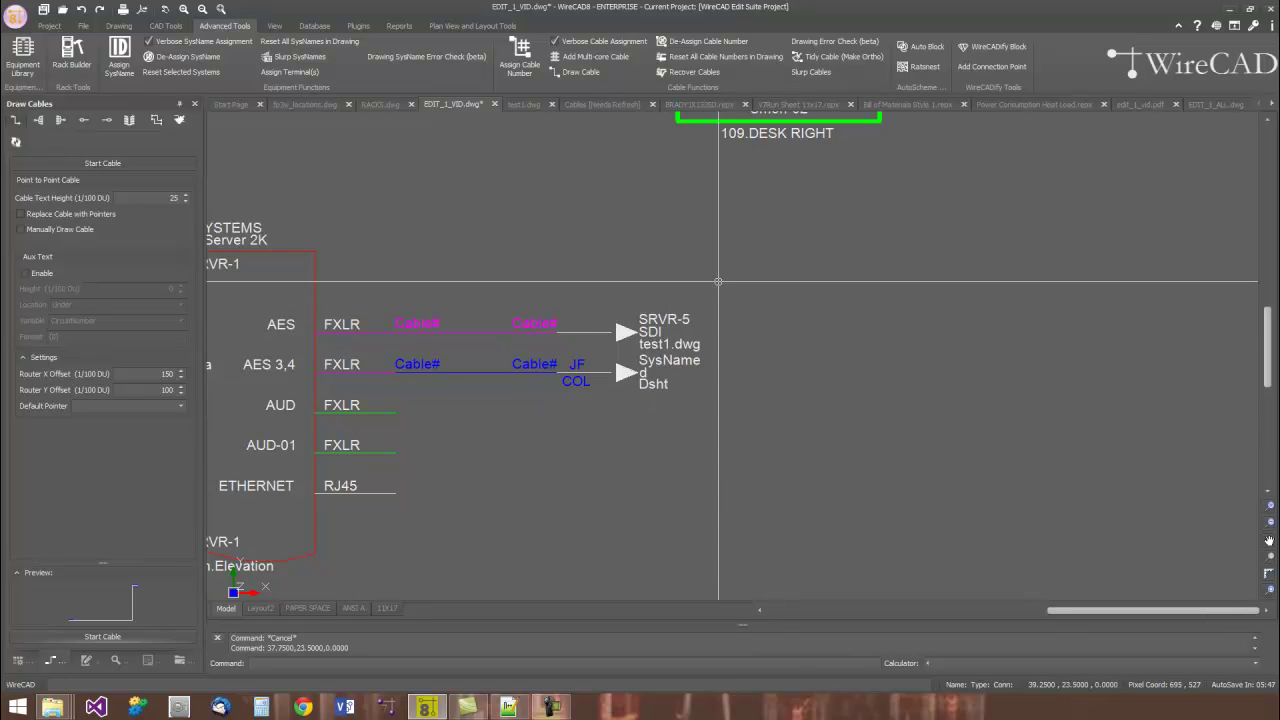
mouse_move(656, 331)
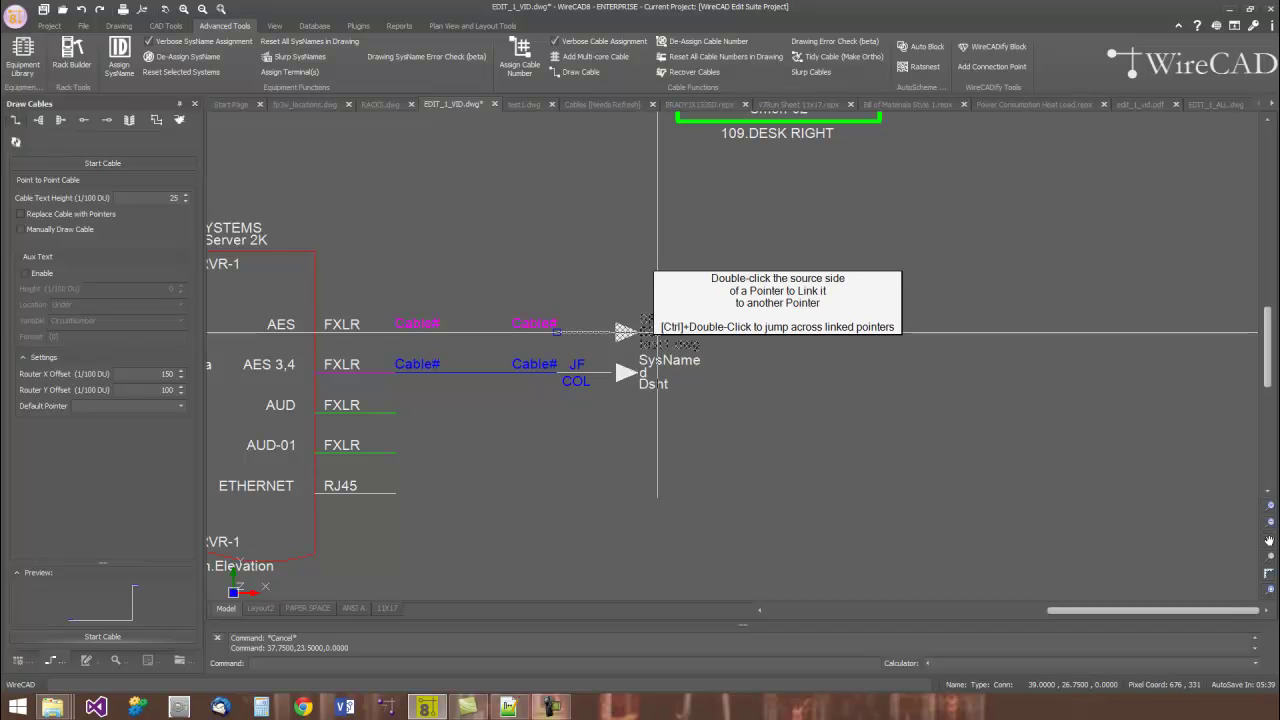
ctrl+double_click(656, 331)
scroll(660, 340, up, 3)
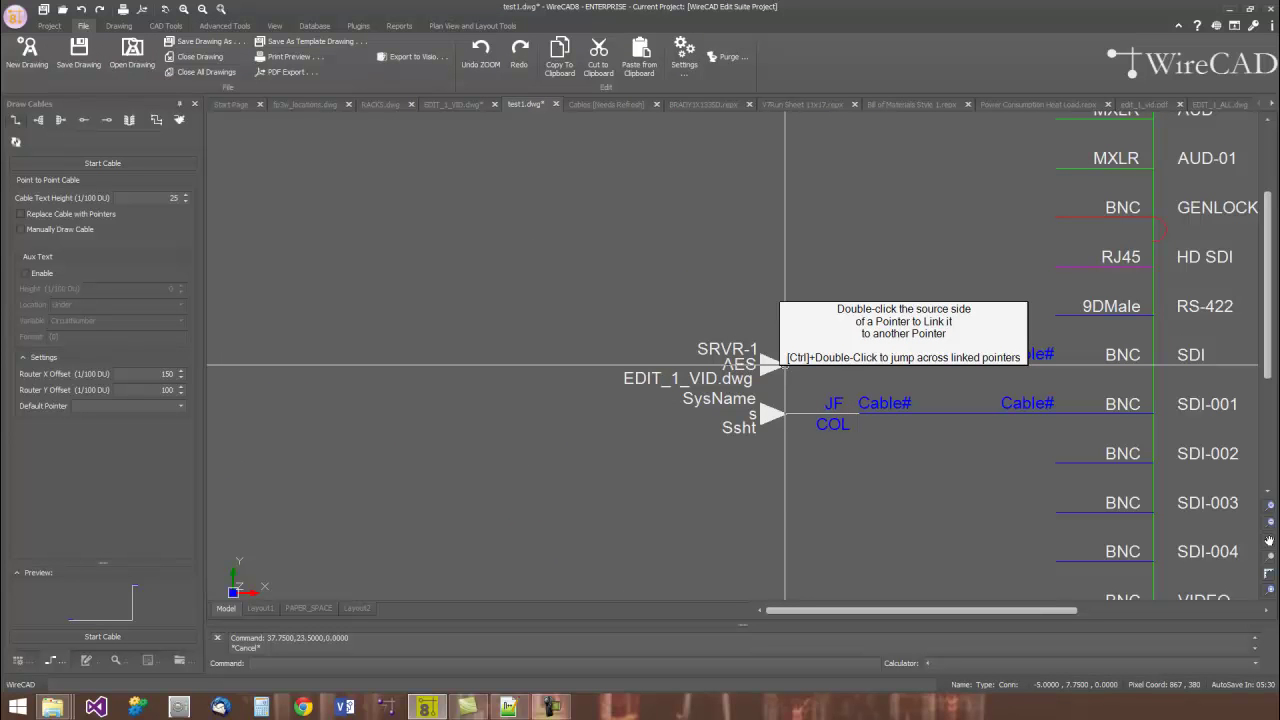
double_click(785, 365)
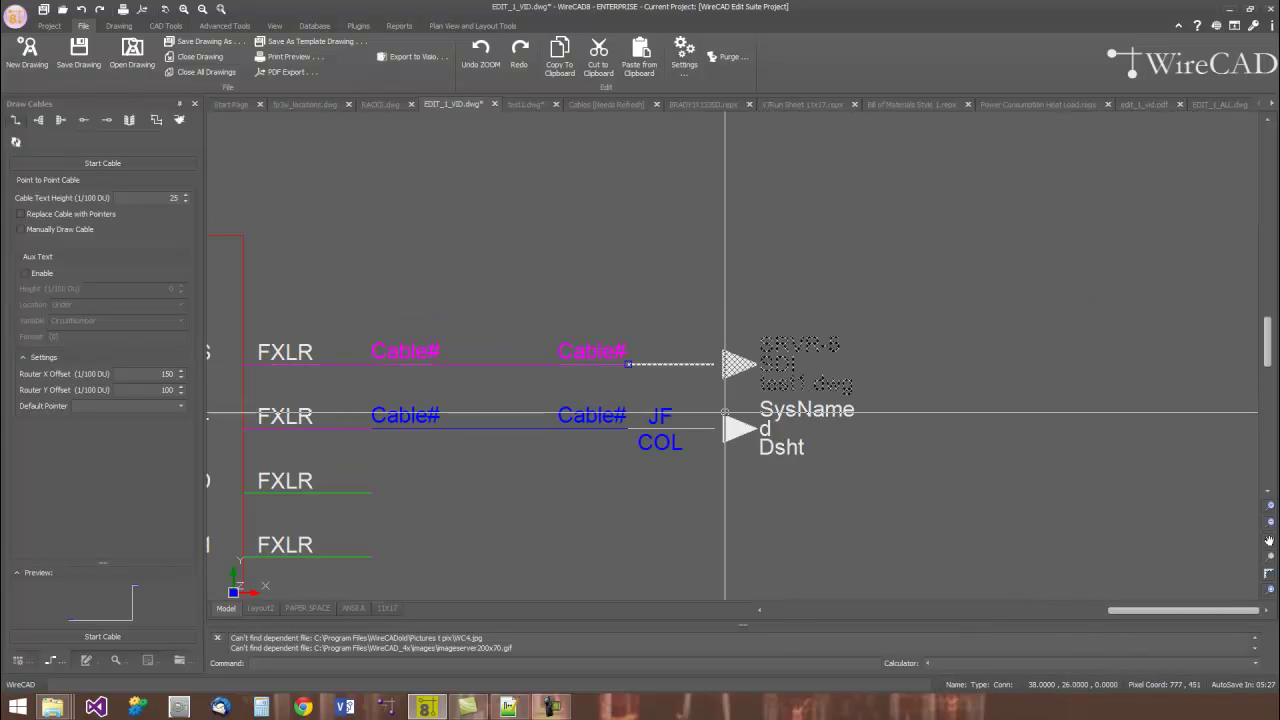
key(Escape)
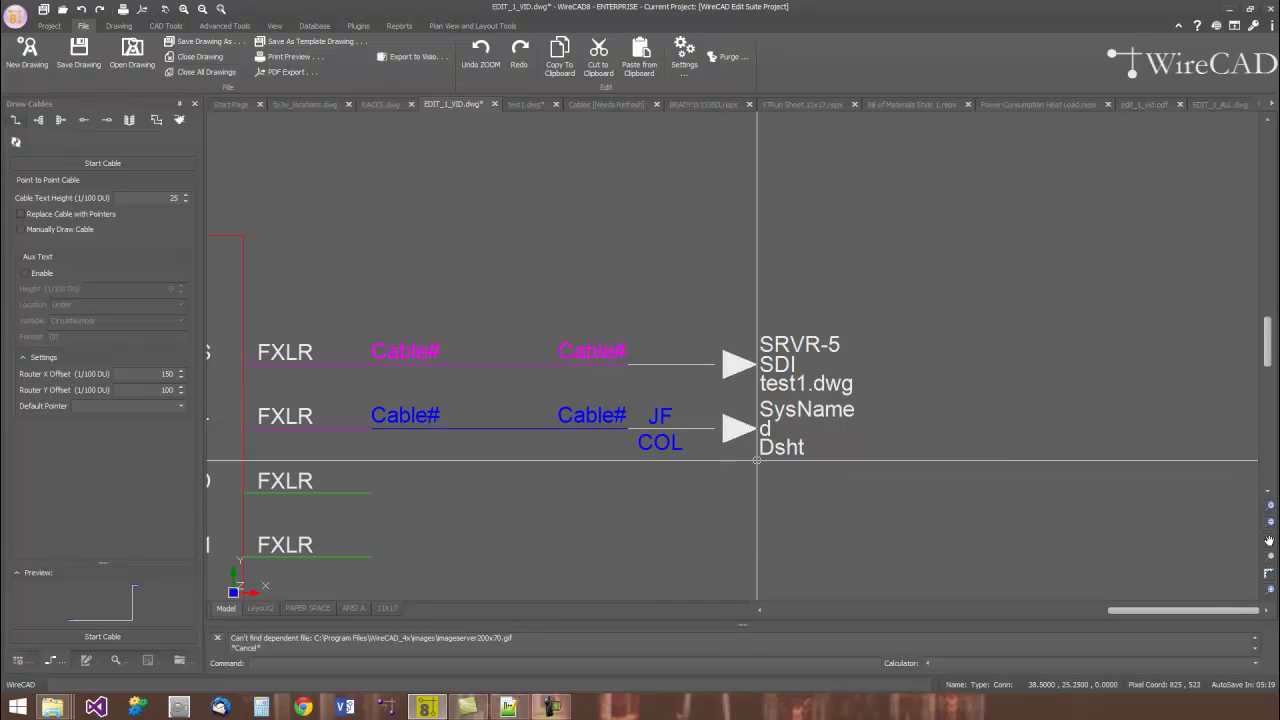
Start linking the SRVR-1 AES 3,4 pointer and choose test1.dwg as the target drawing.
mouse_move(772, 428)
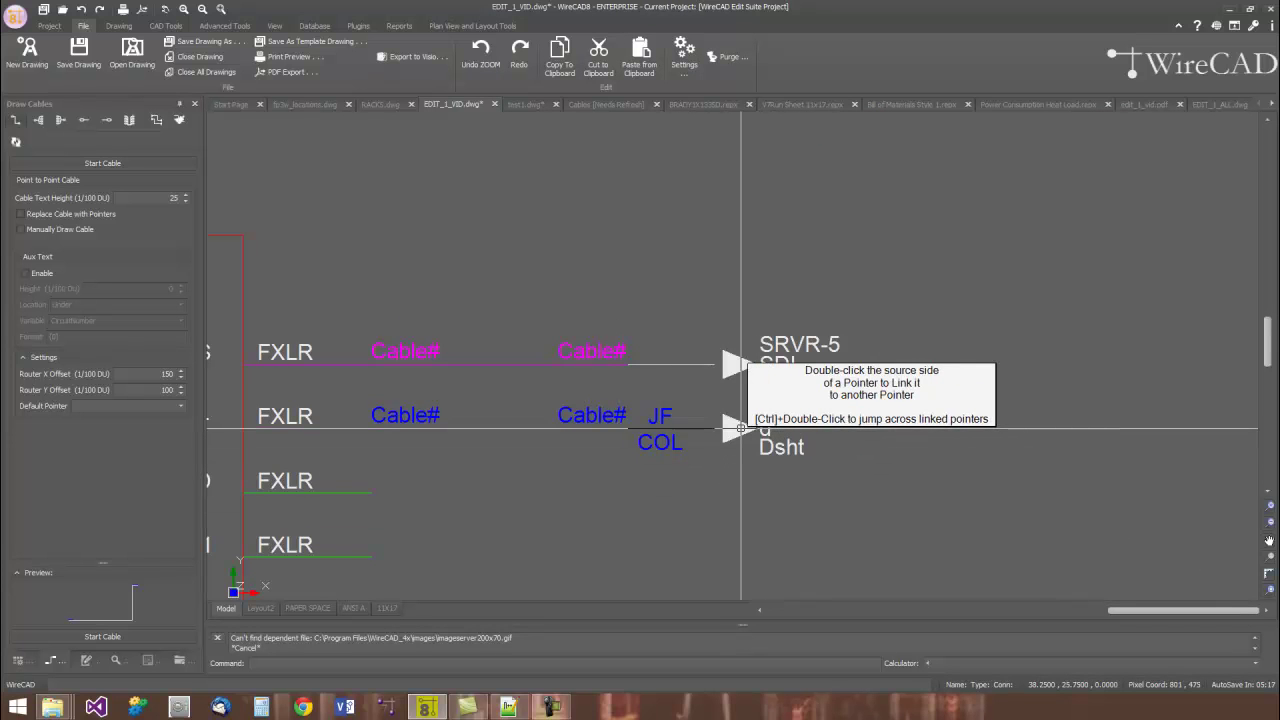
double_click(741, 428)
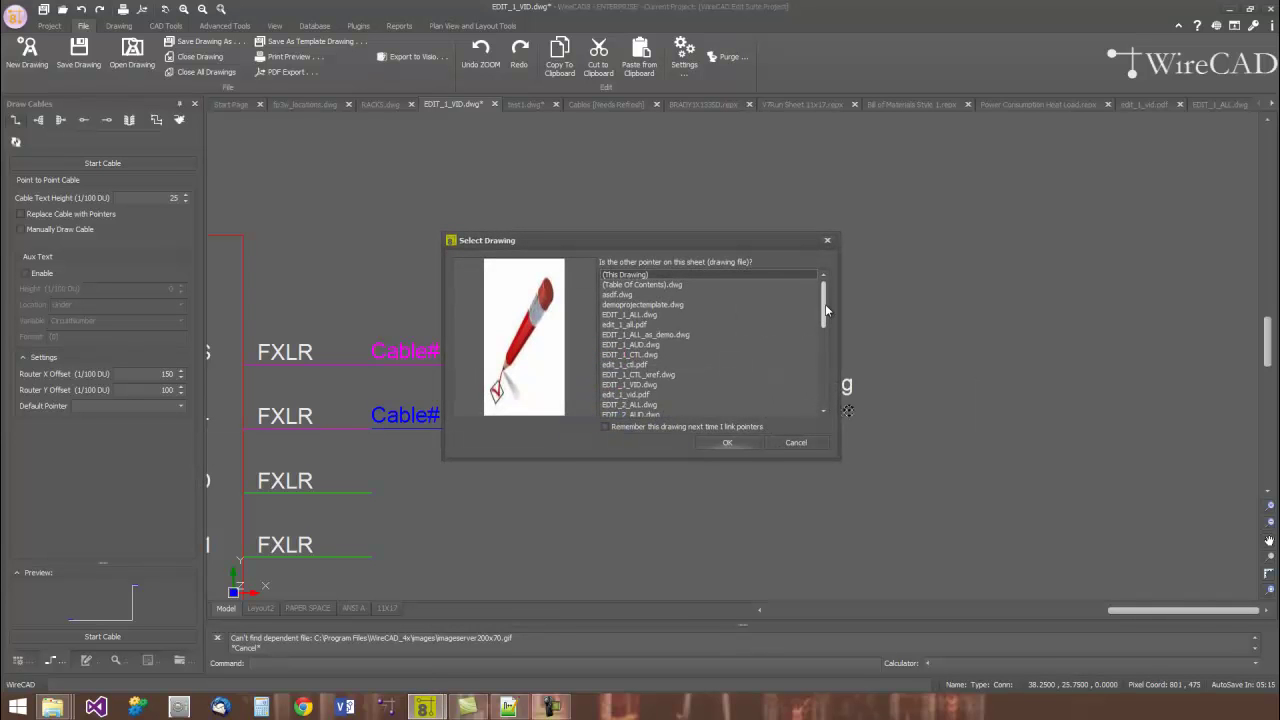
drag(828, 303, 816, 392)
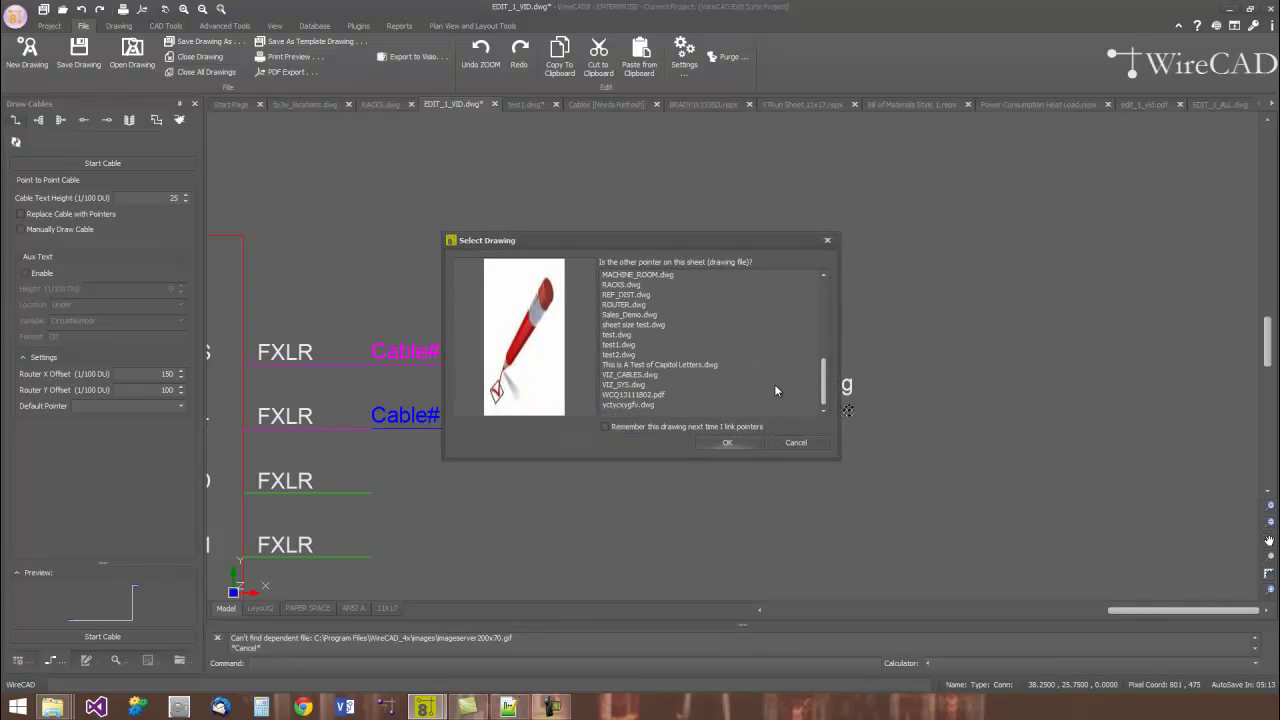
click(618, 345)
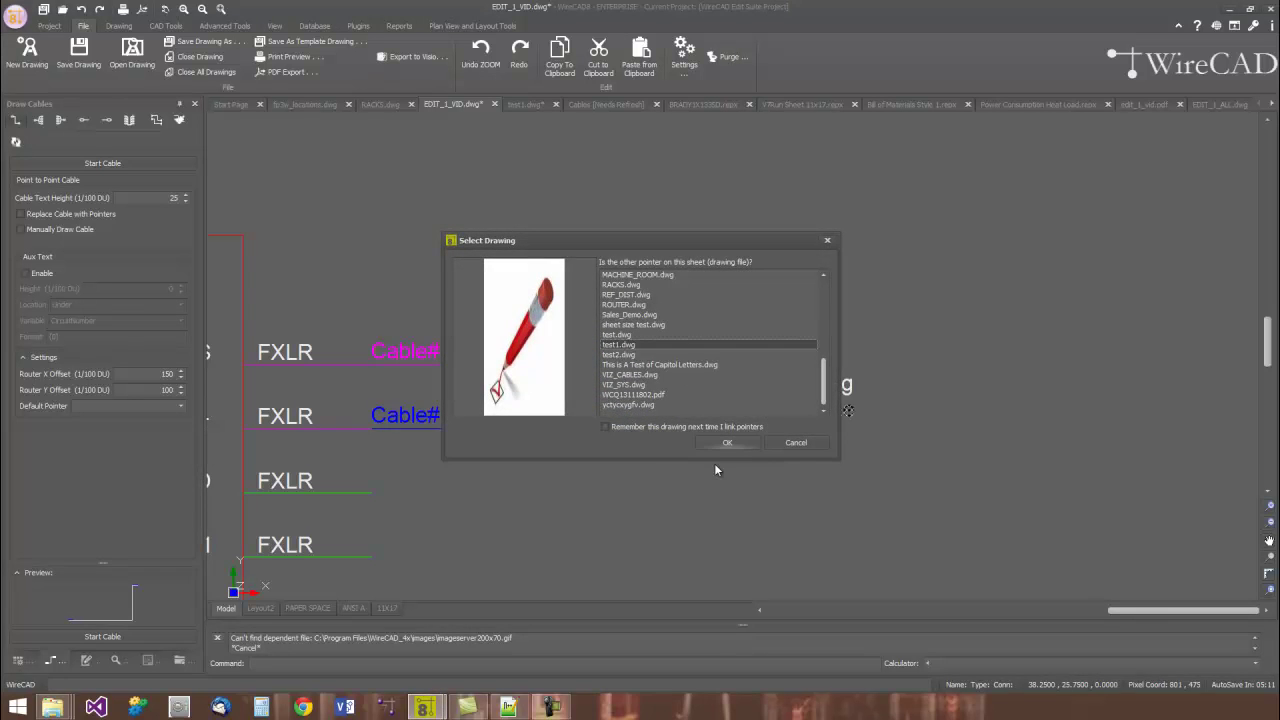
click(744, 444)
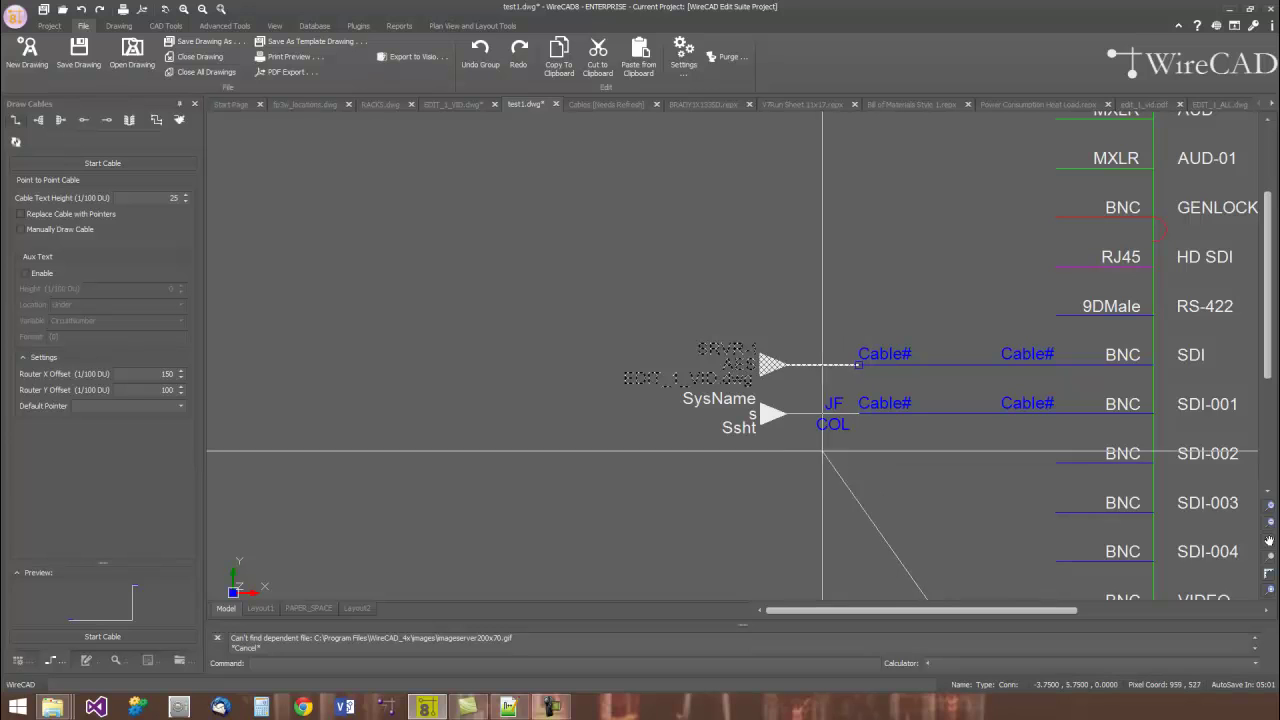
Link it to the SRVR-5 SDI-001 pointer in test1.dwg and place that pointer.
click(773, 411)
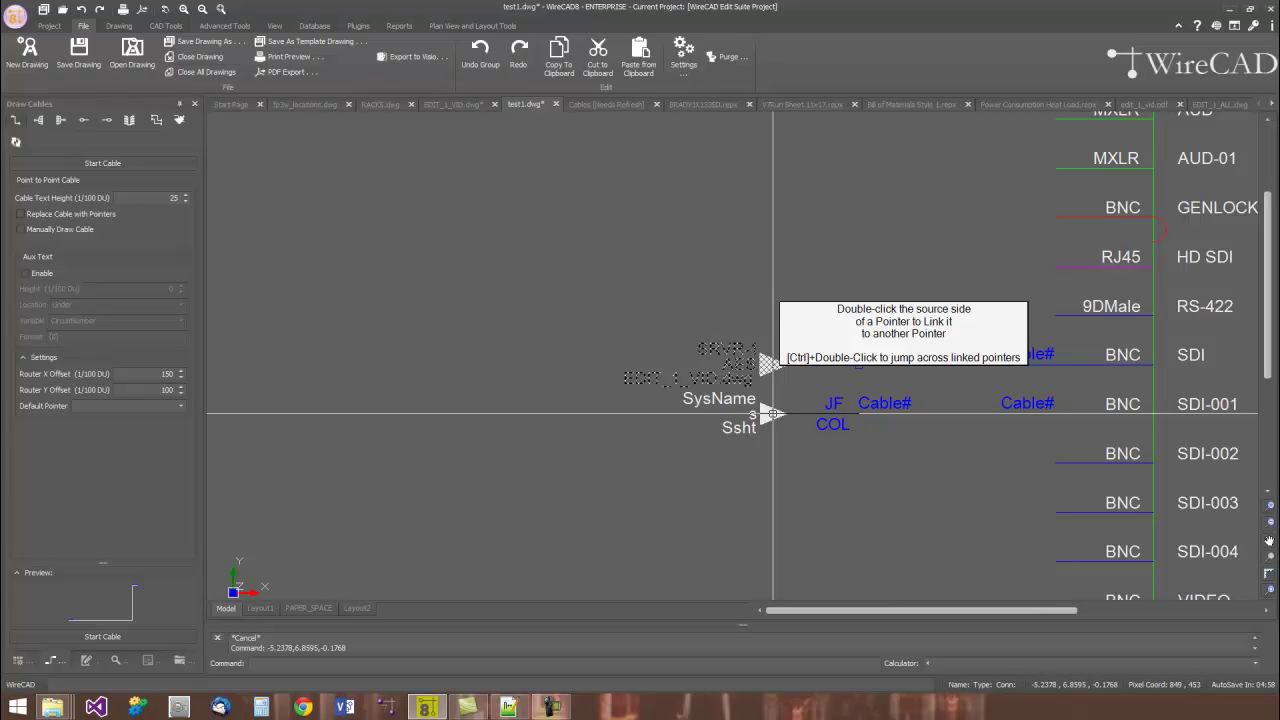
double_click(773, 411)
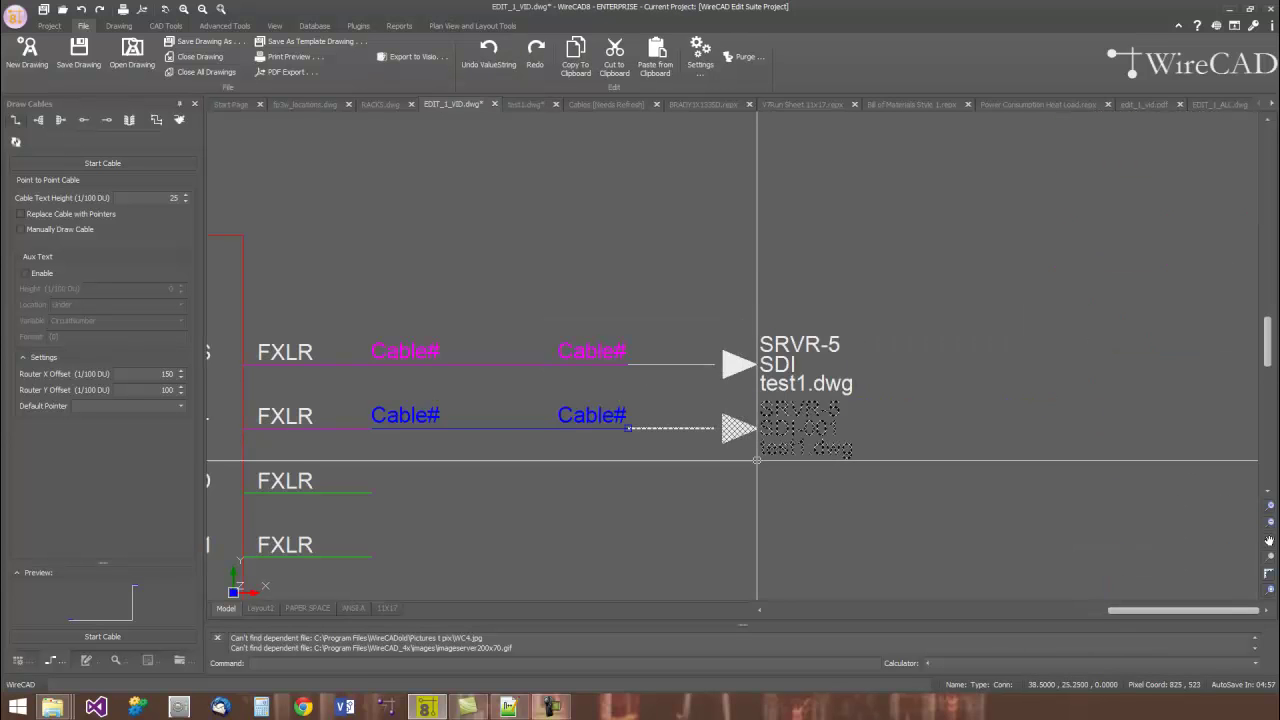
click(709, 459)
middle_drag(709, 459, 833, 459)
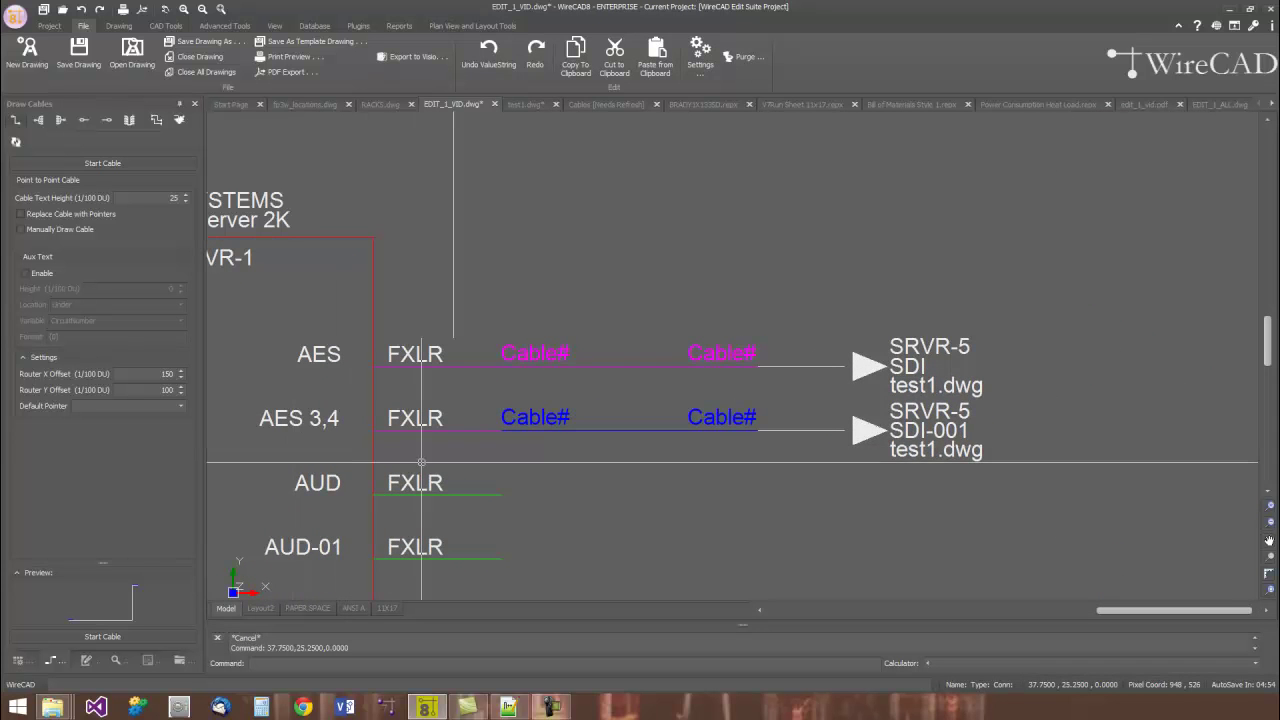
In test1.dwg, zoom to the MOUSE PS-2 cable's splice point and review its Splice/Adapter Info without changes.
click(710, 479)
mouse_move(877, 341)
middle_down()
mouse_move(635, 377)
mouse_move(365, 382)
middle_up()
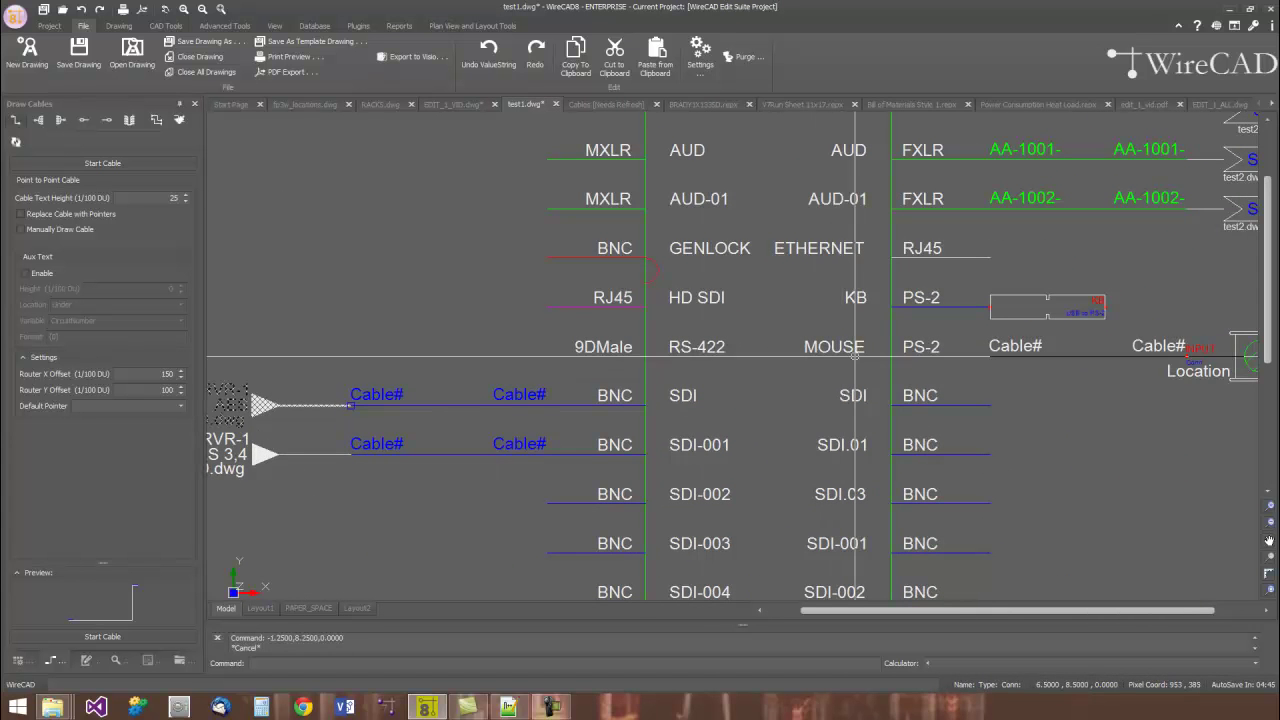
mouse_move(855, 355)
middle_down()
mouse_move(560, 373)
mouse_move(452, 364)
middle_up()
middle_drag(870, 400, 918, 405)
scroll(912, 400, up, 3)
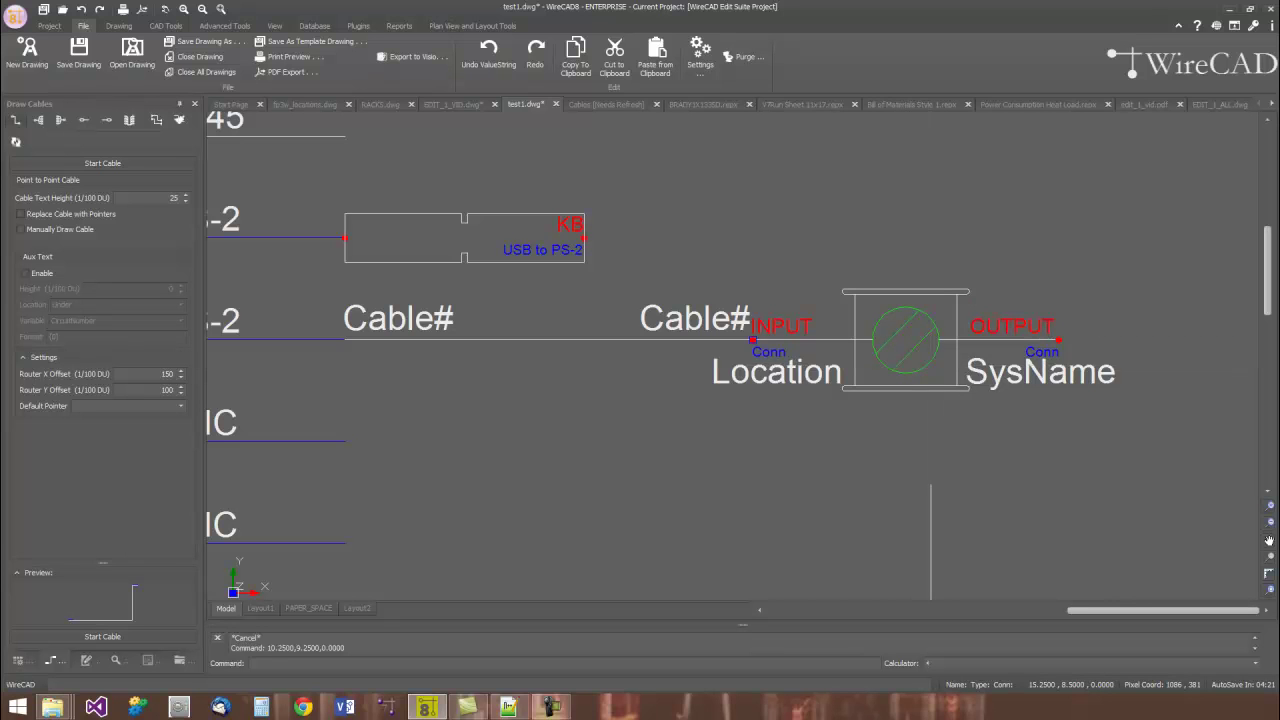
click(931, 365)
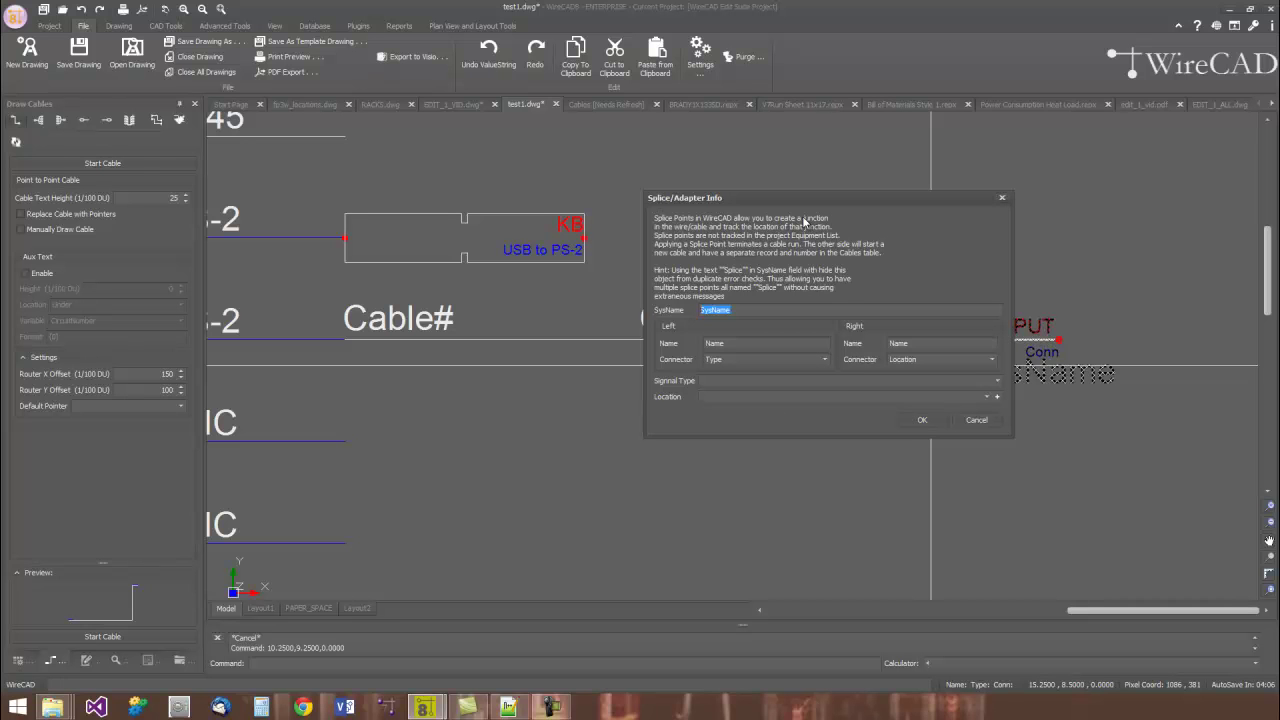
click(977, 420)
mouse_move(549, 415)
middle_down()
mouse_move(694, 380)
mouse_move(741, 393)
middle_up()
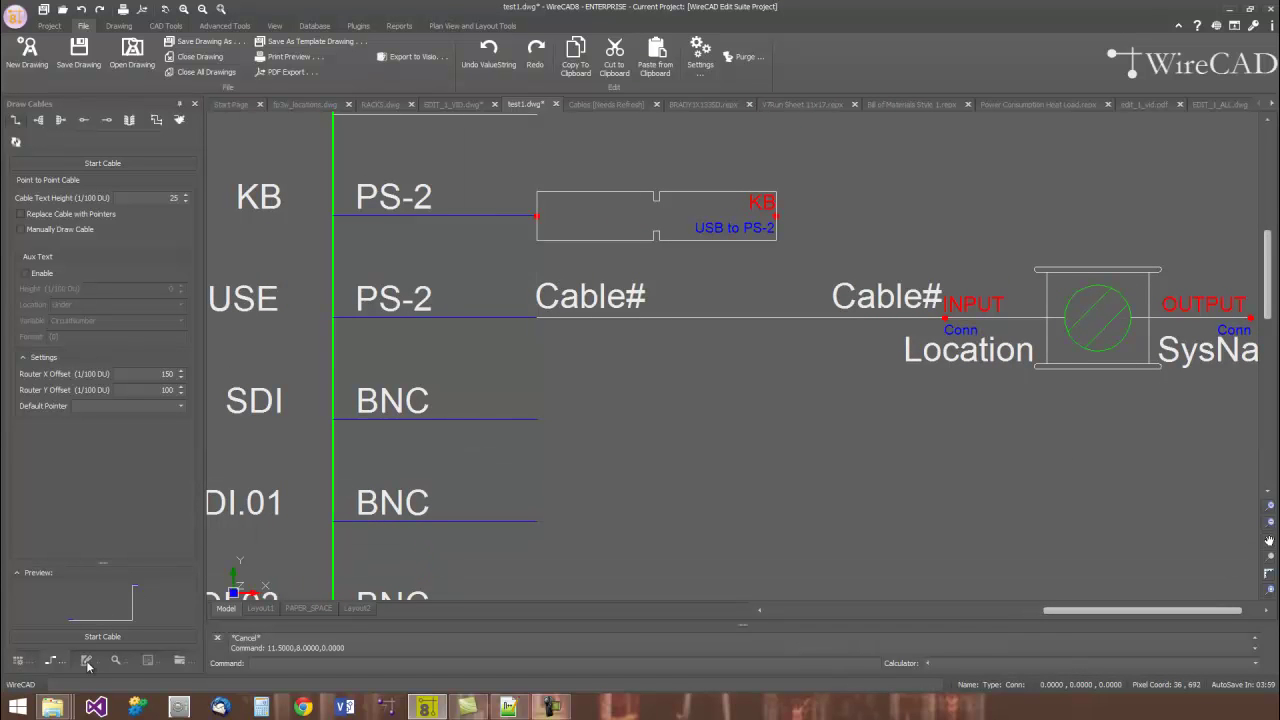
Attach the righthand_rect_1_nosys_d adapter to the SDI BNC line with a 3mPHX connector.
click(107, 121)
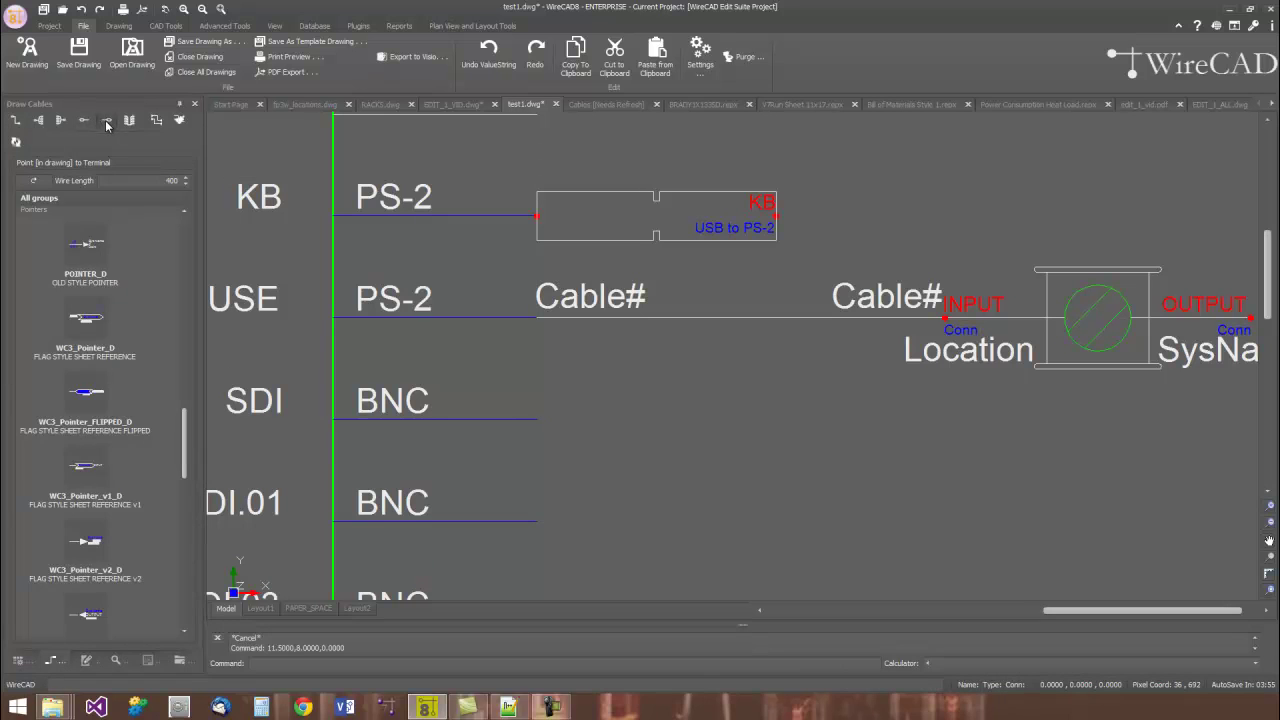
drag(186, 459, 198, 256)
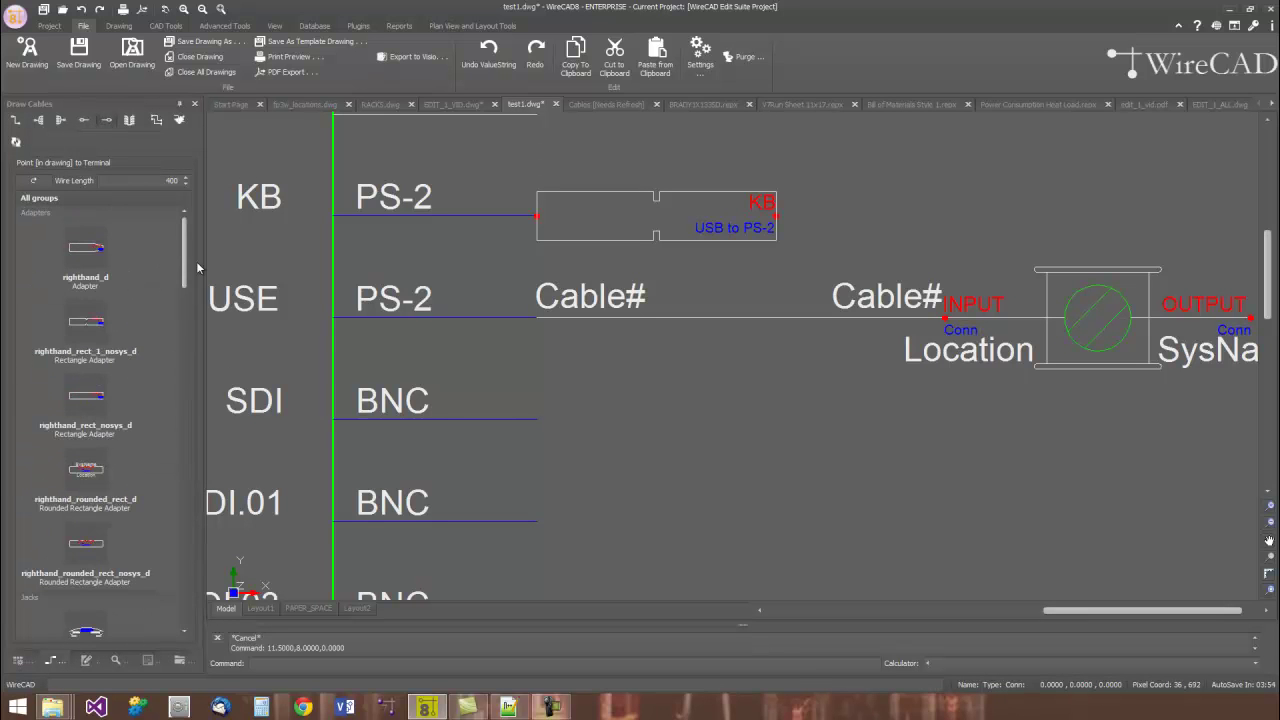
click(72, 329)
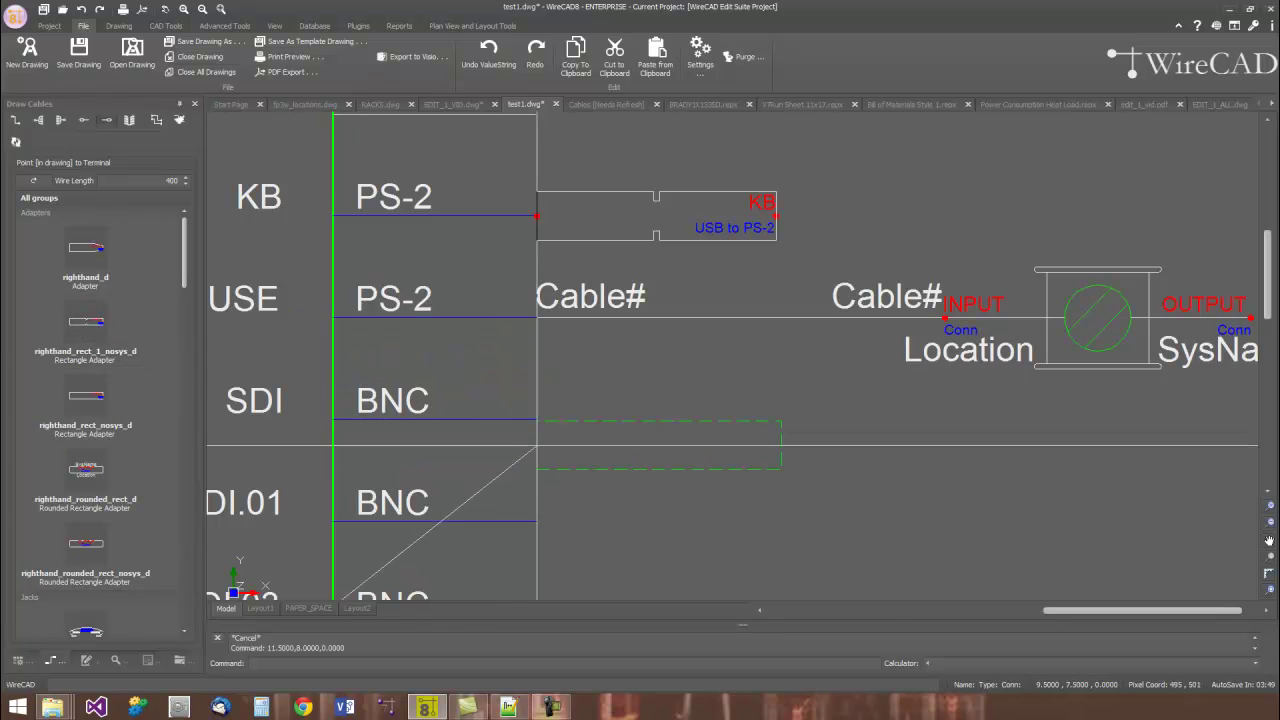
click(537, 420)
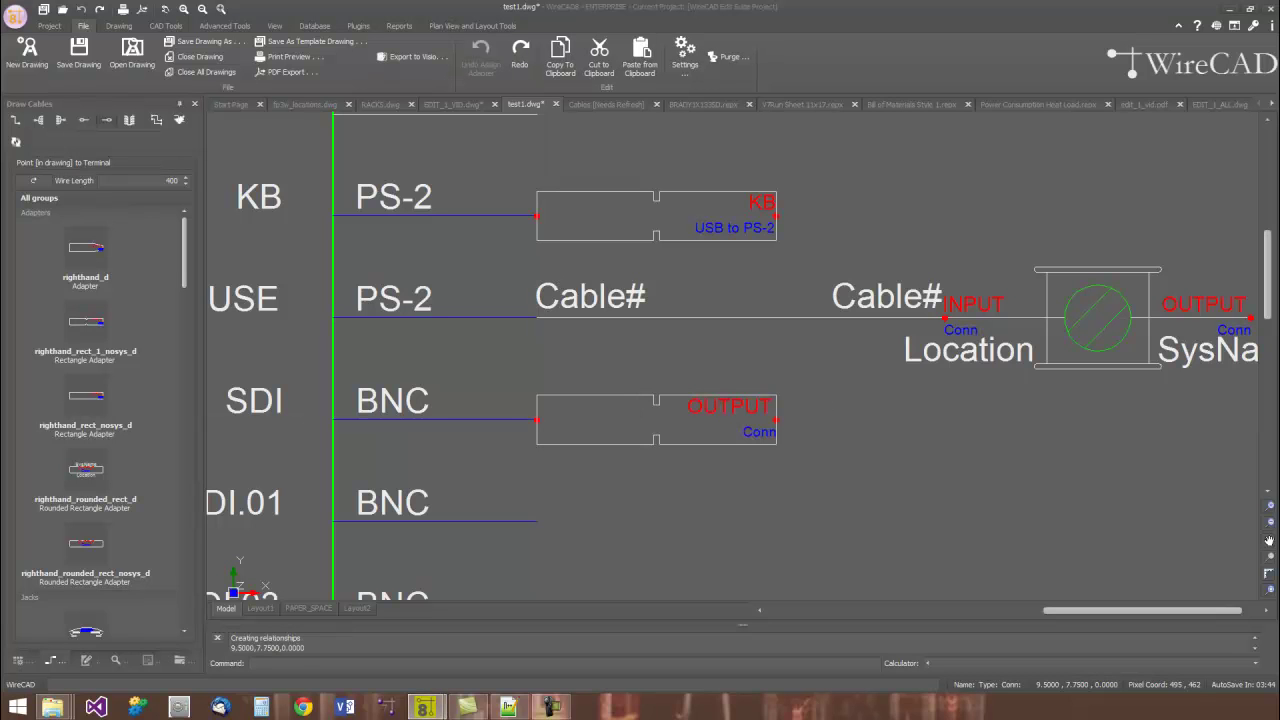
drag(1190, 307, 965, 400)
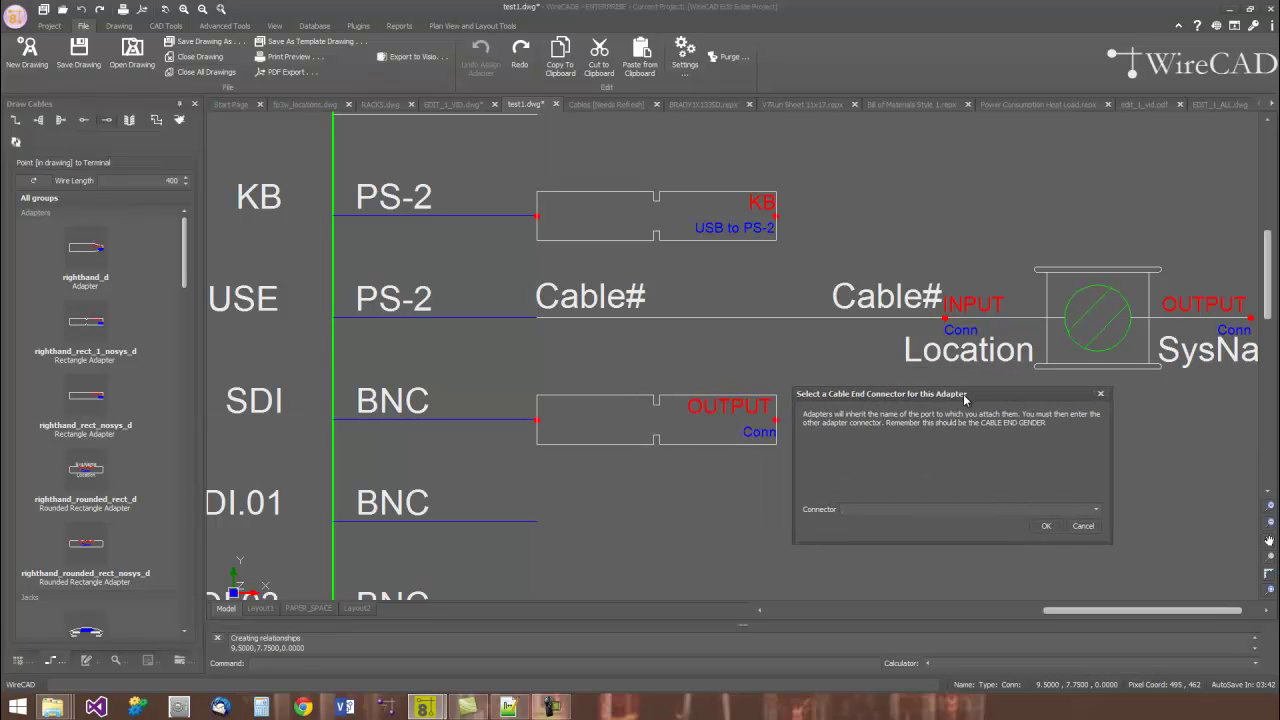
click(1095, 513)
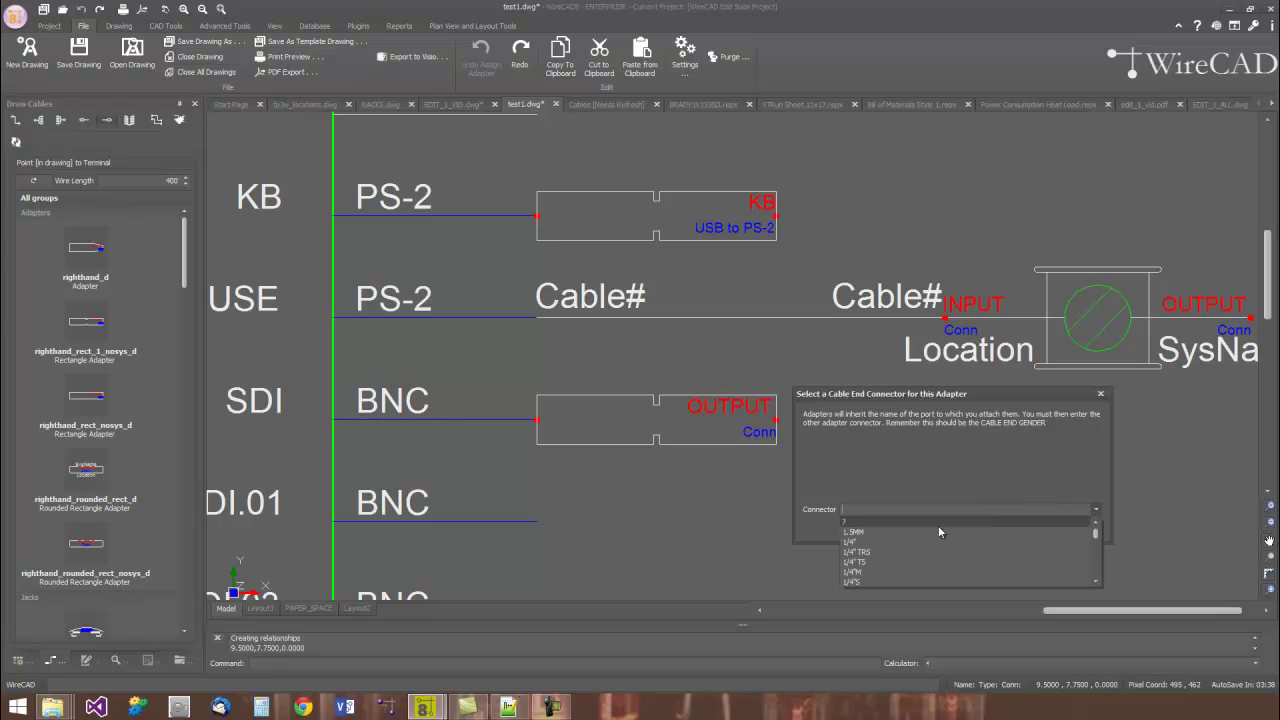
click(1096, 582)
scroll(1096, 584, down, 3)
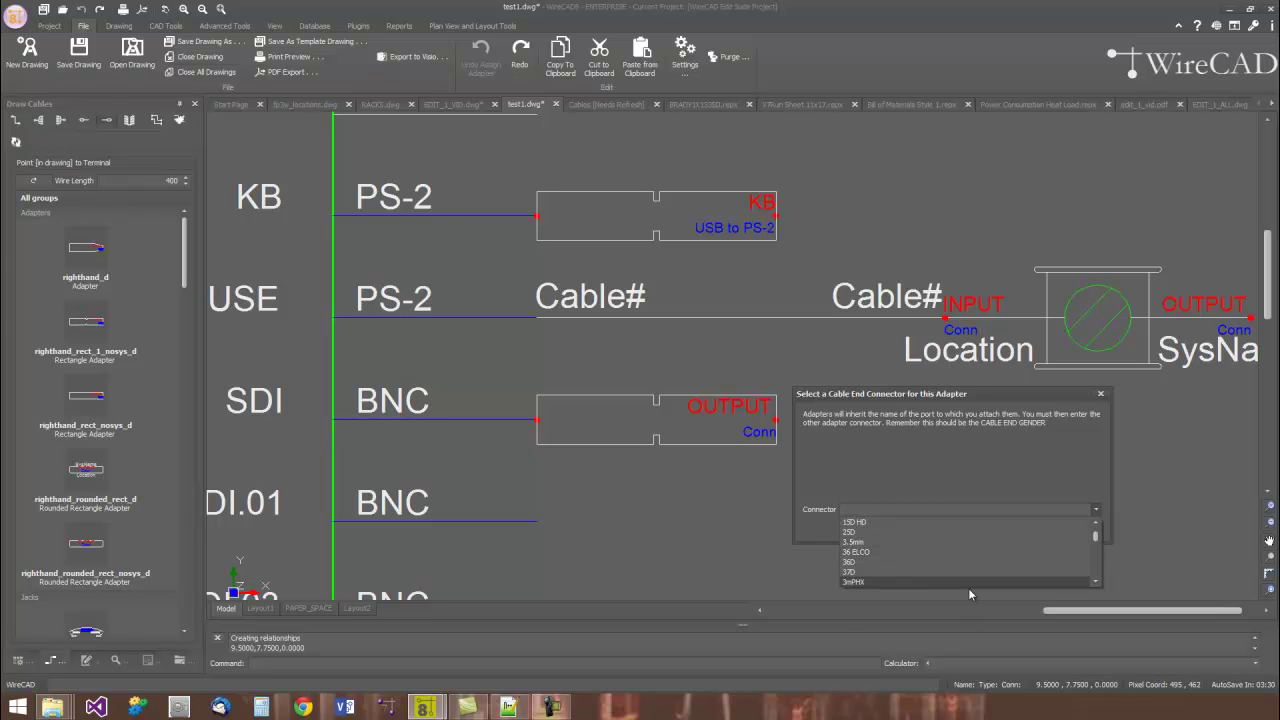
click(919, 584)
scroll(707, 416, up, 4)
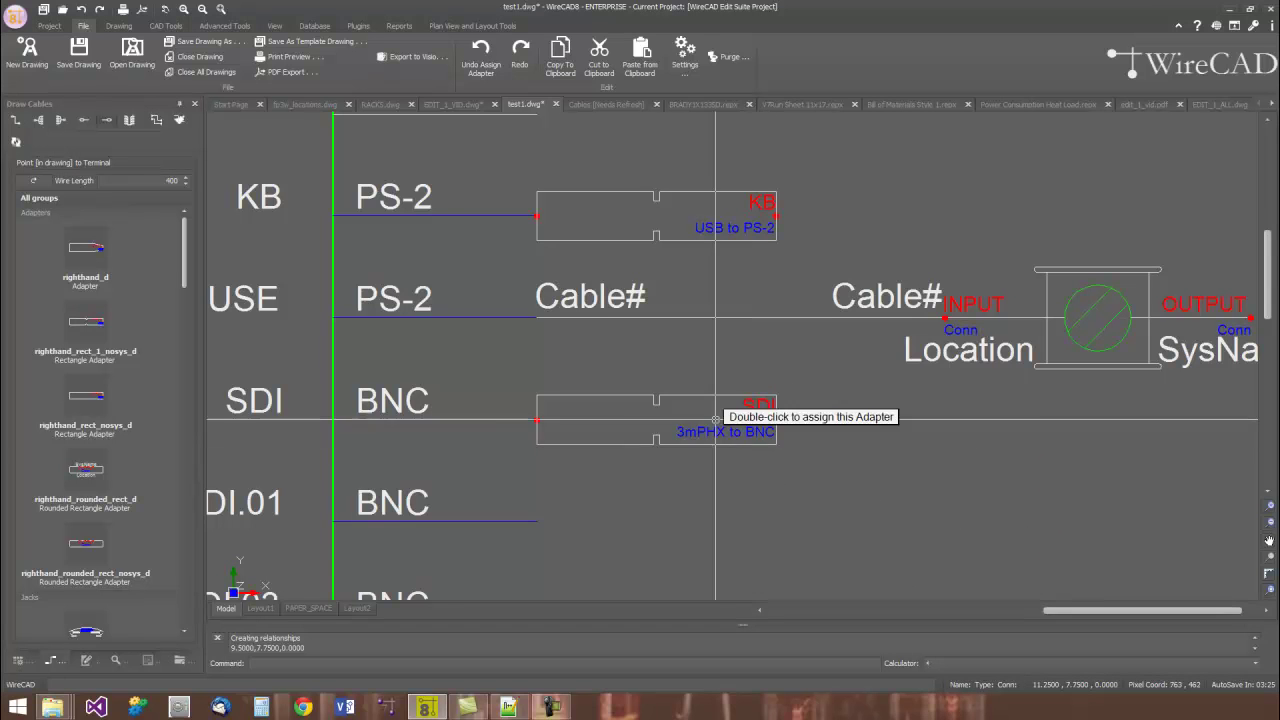
scroll(707, 416, down, 3)
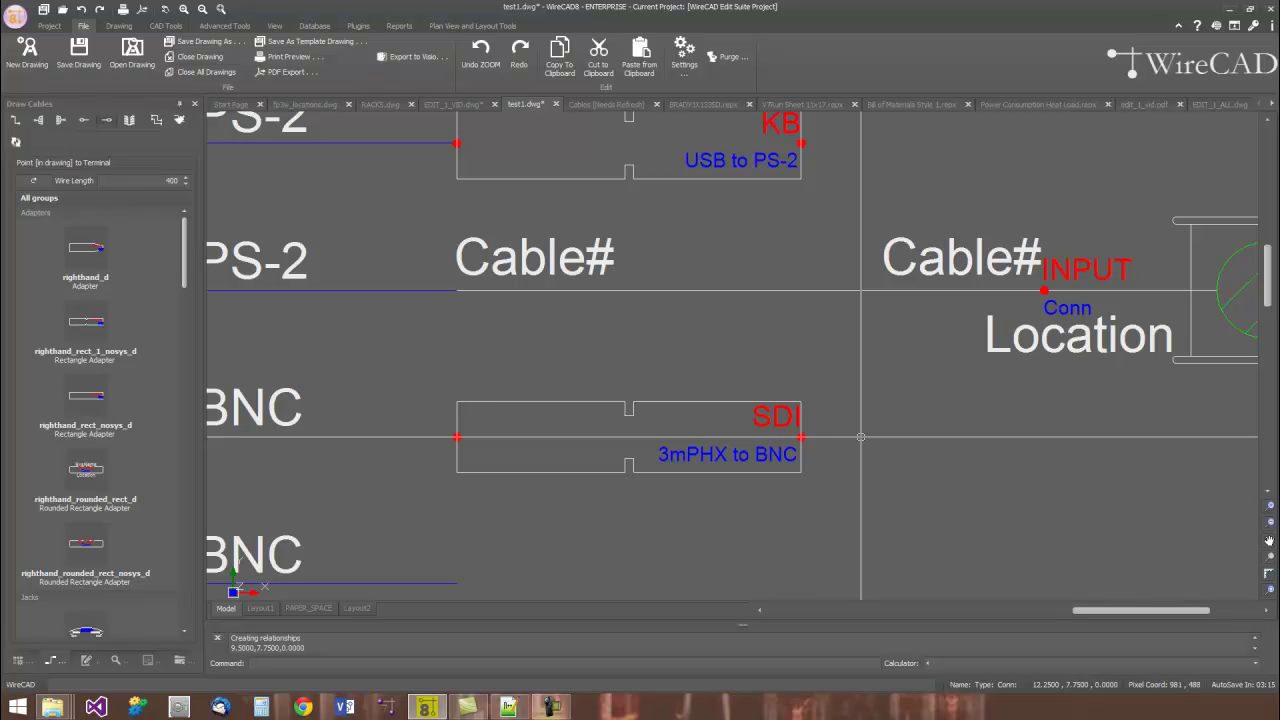
Pan around the SRVR-5 device, then open Equipment List (SysNames) from Project Databases.
scroll(861, 437, down, 3)
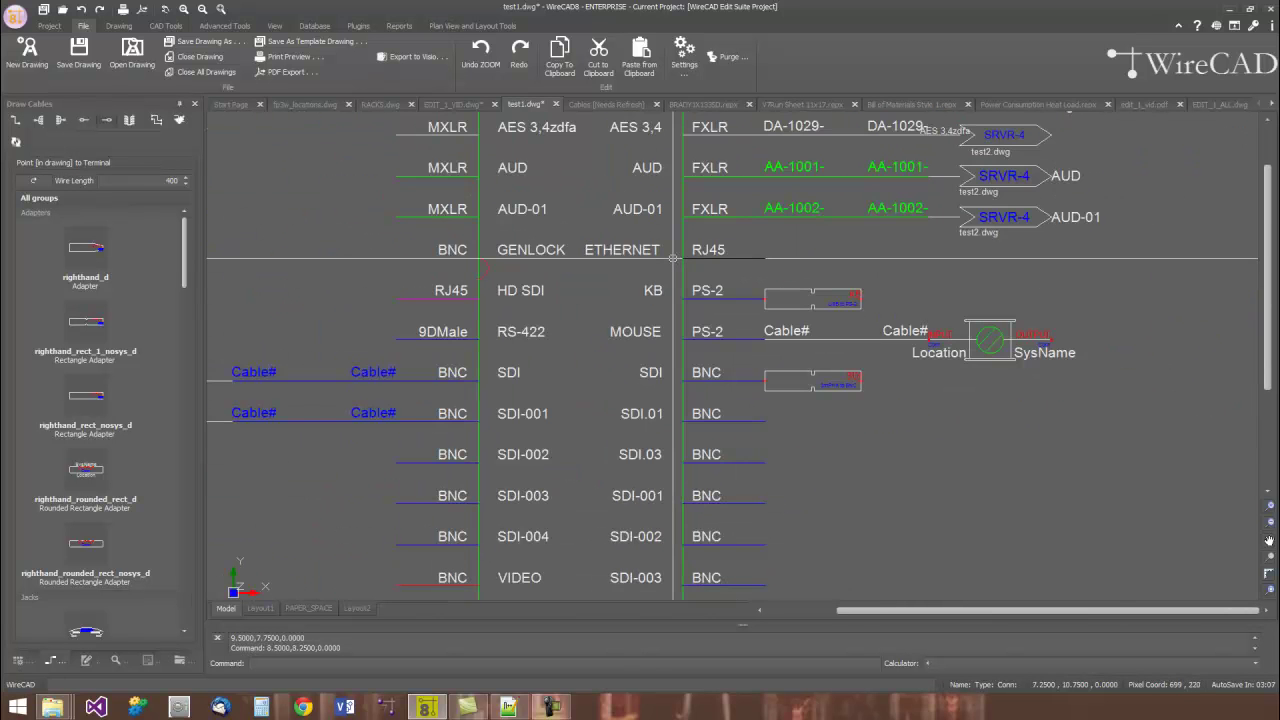
middle_drag(571, 200, 626, 398)
click(646, 262)
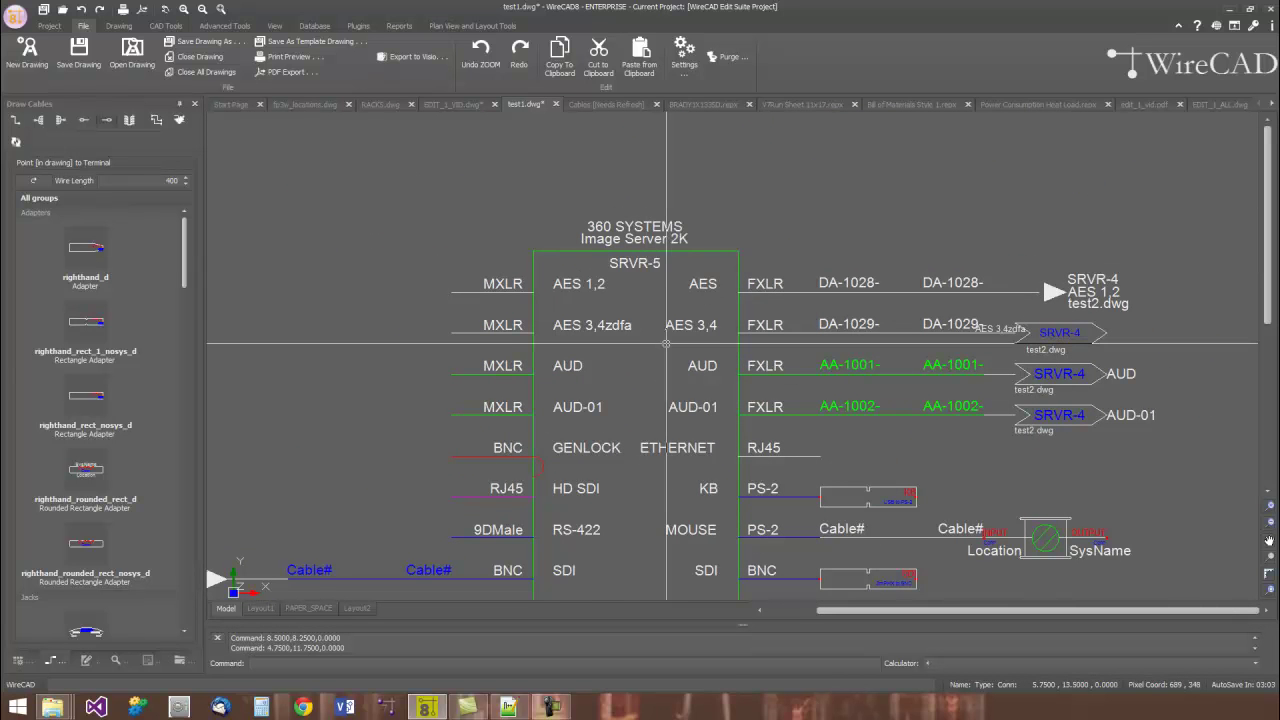
middle_drag(666, 343, 684, 241)
click(725, 394)
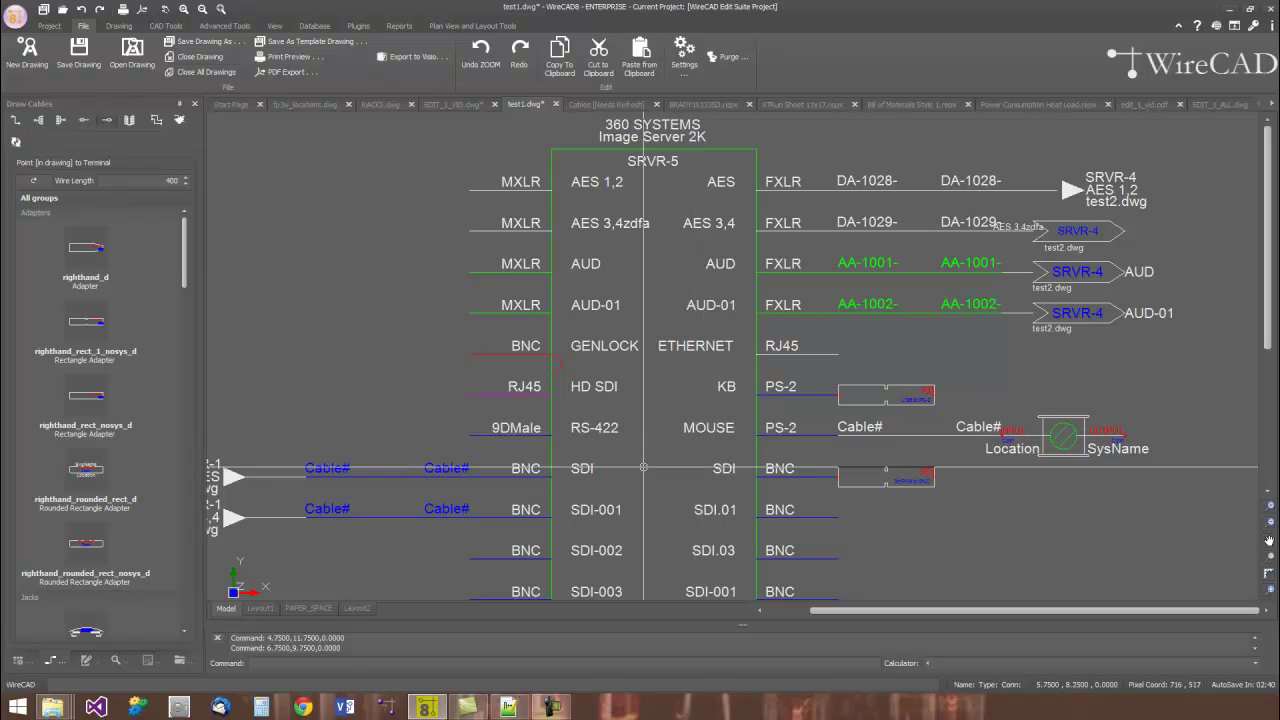
middle_drag(673, 303, 692, 303)
click(692, 303)
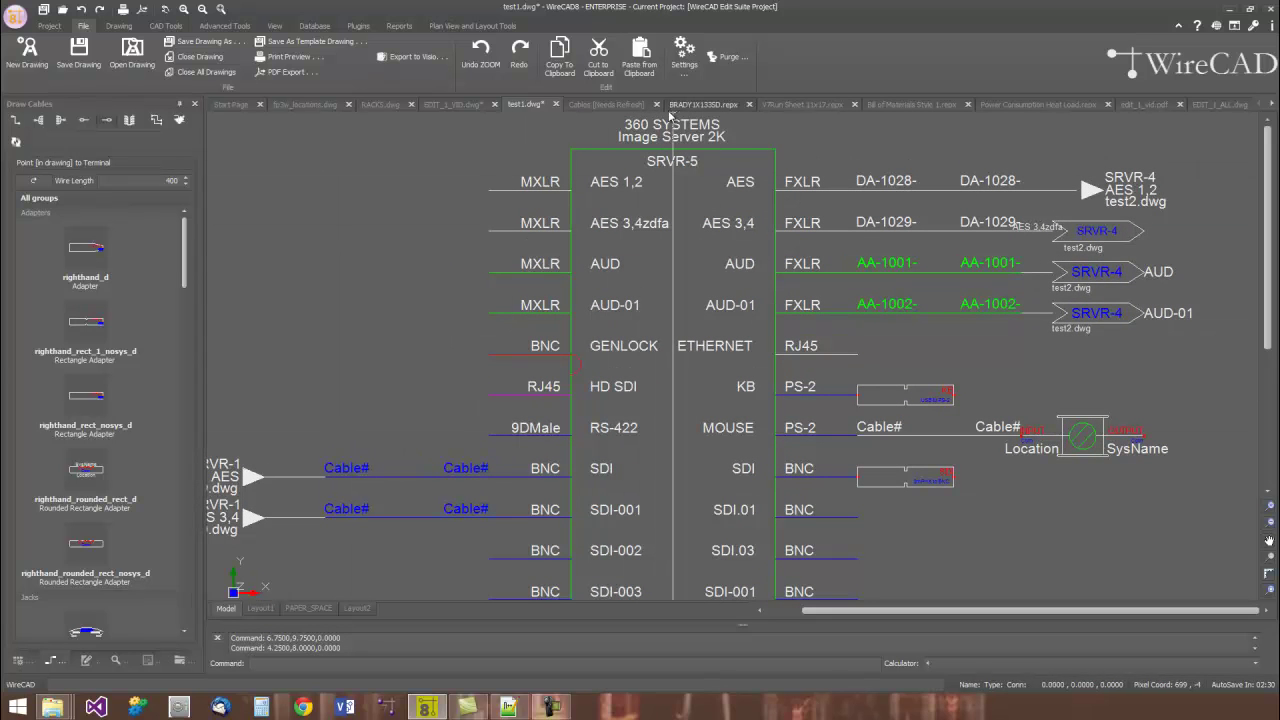
double_click(105, 479)
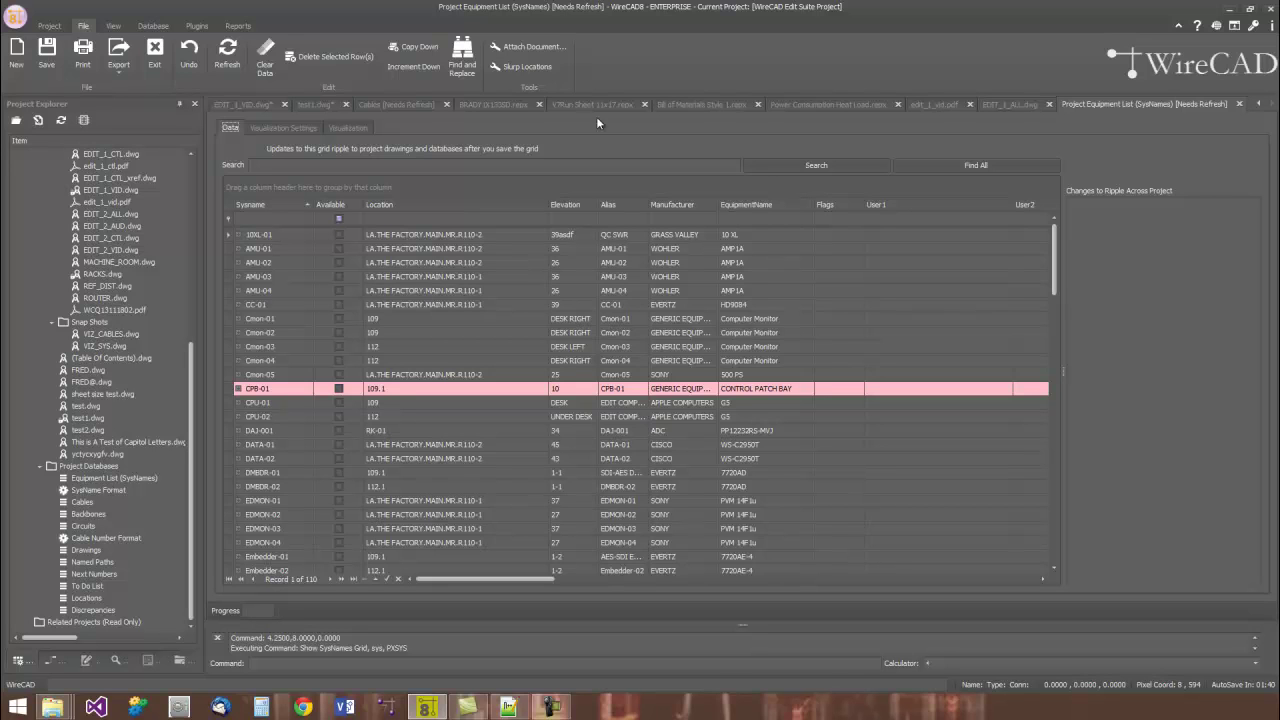
In EDIT_1_VID.dwg, bring the CPU-01 edit computer and monitors Cmon-01 and Cmon-02 into view.
click(254, 105)
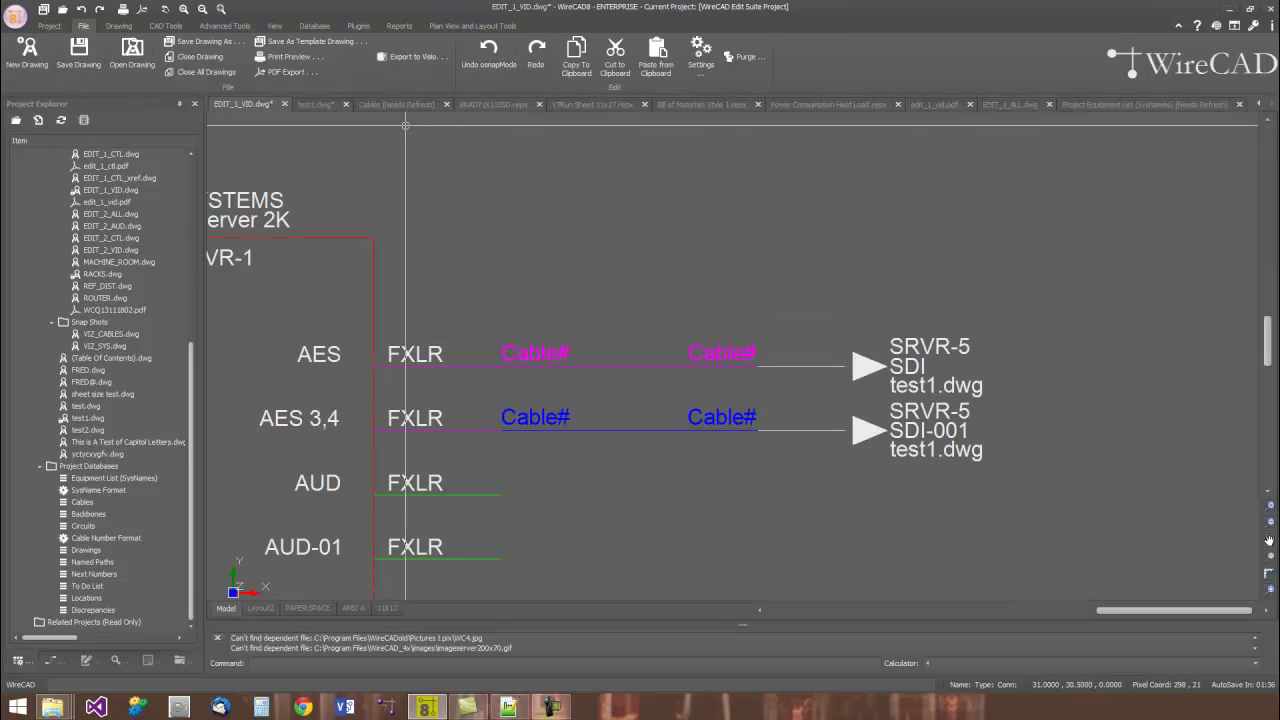
middle_drag(545, 413, 705, 327)
scroll(705, 327, down, 5)
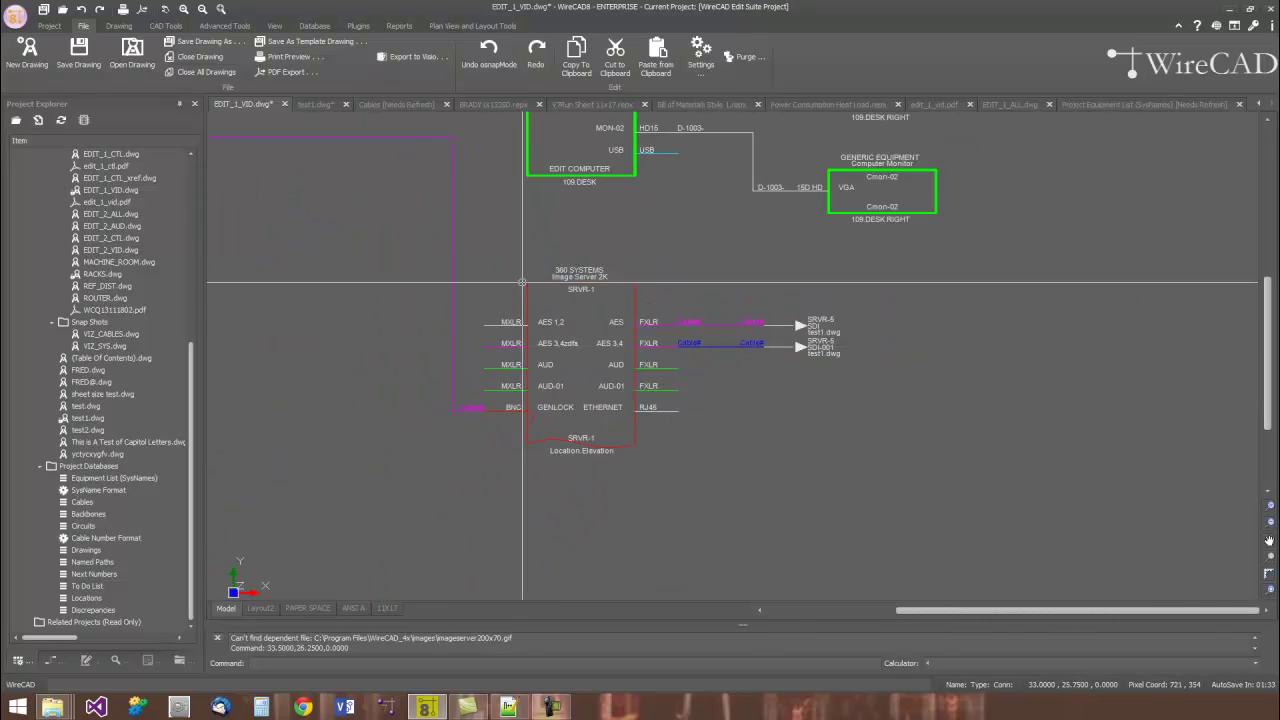
middle_drag(527, 256, 540, 380)
scroll(673, 405, up, 4)
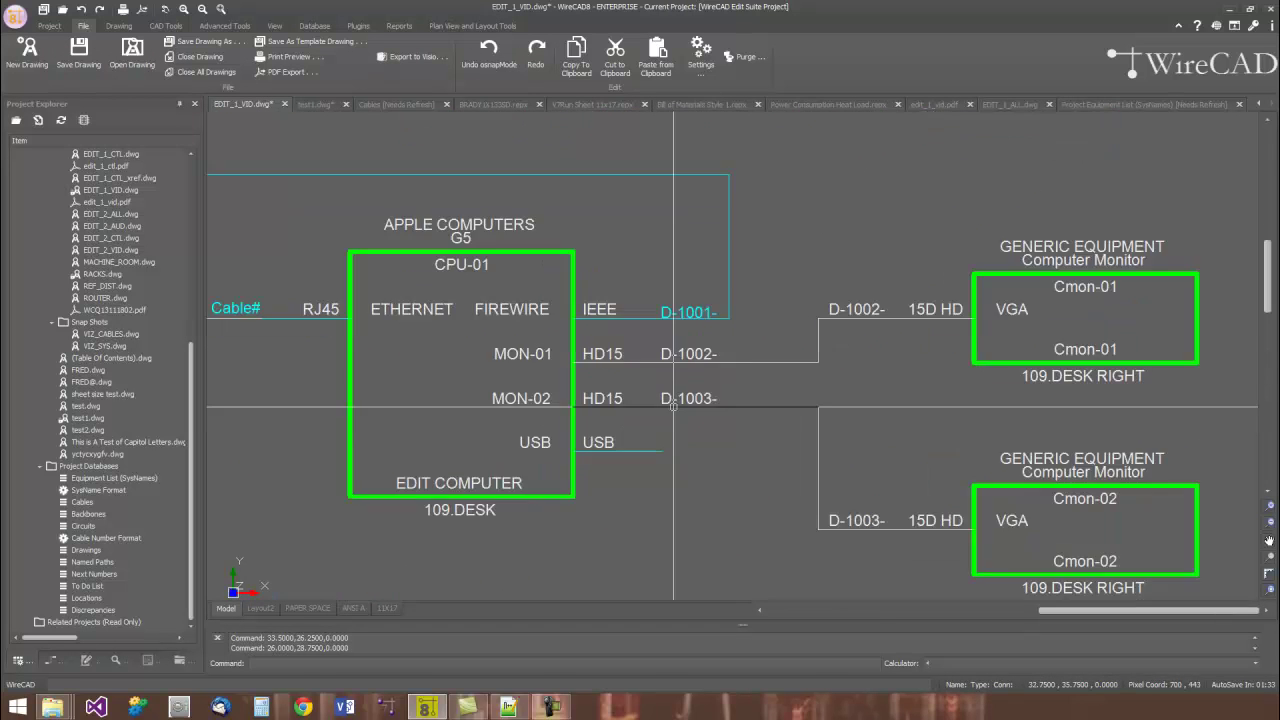
Open the Cables table and select rows V-1025 through DV-1054.
click(396, 104)
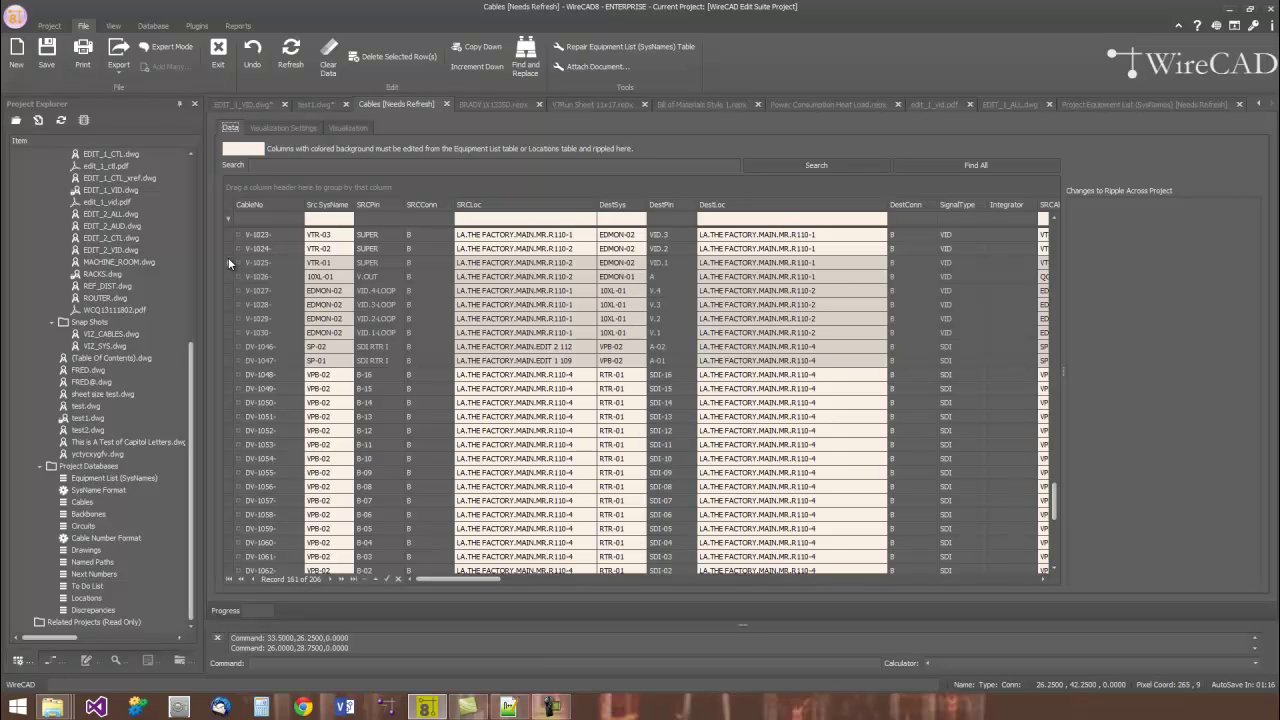
drag(226, 260, 214, 445)
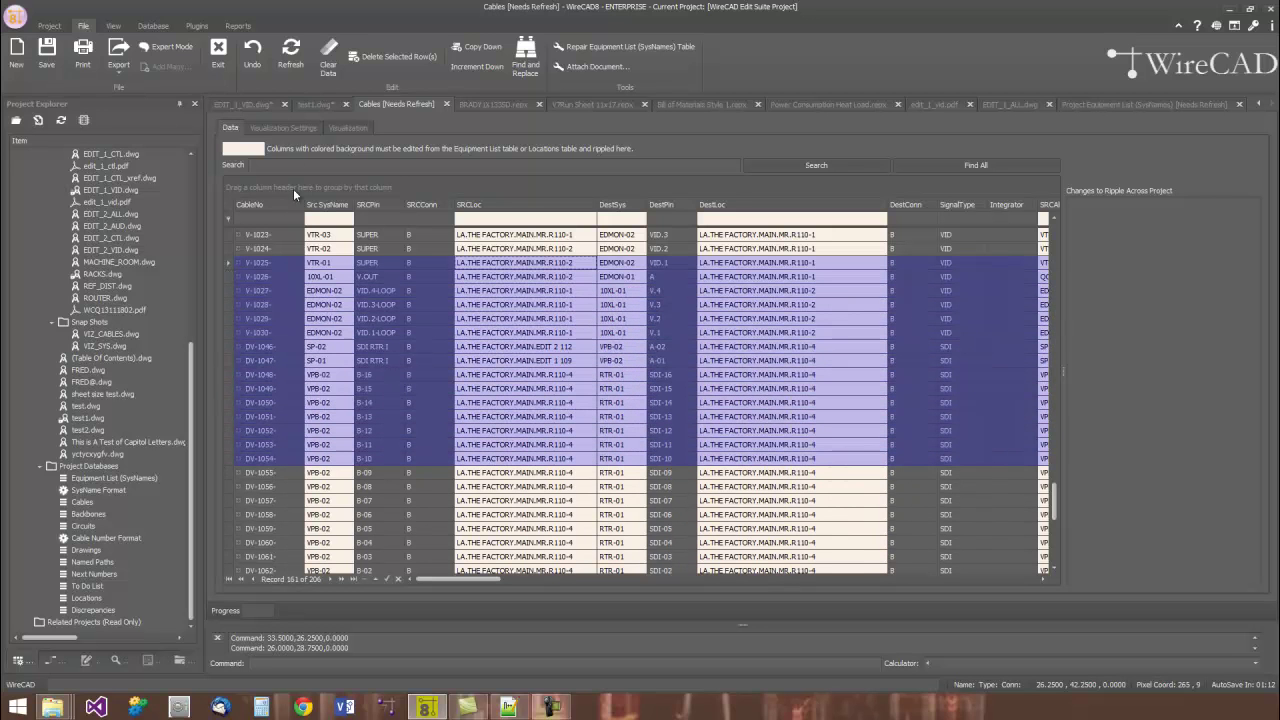
click(306, 125)
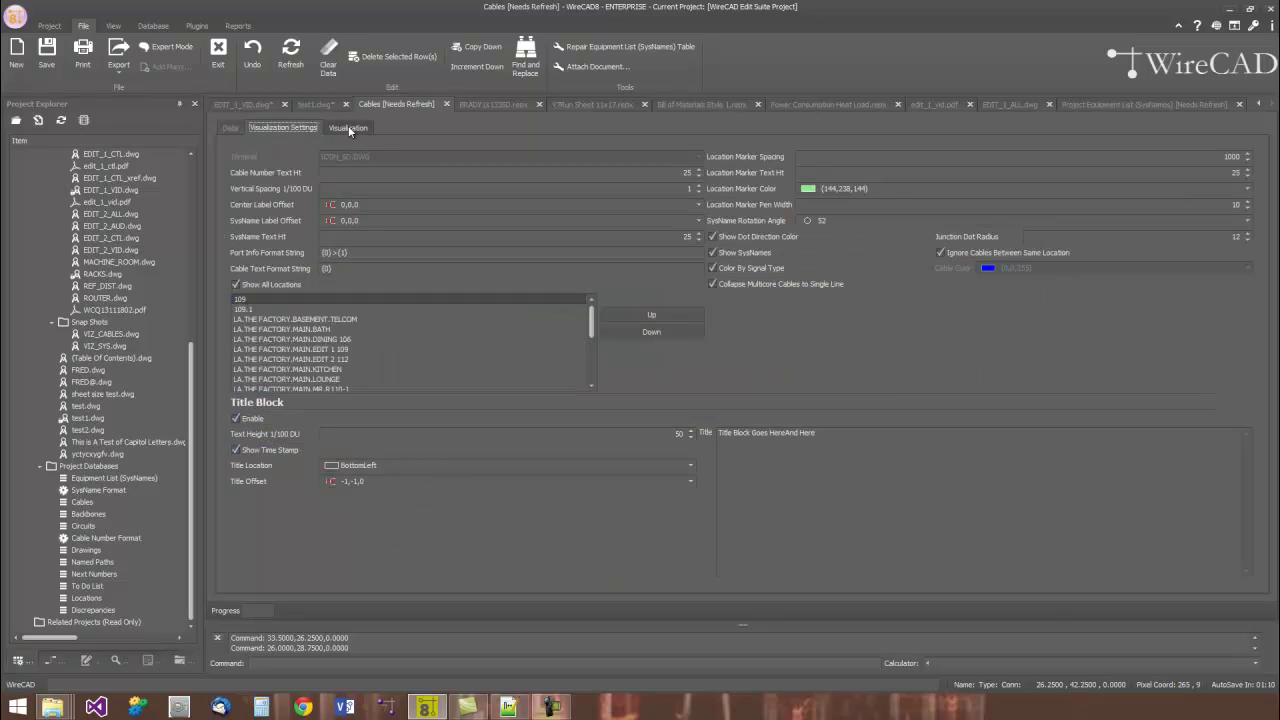
click(348, 127)
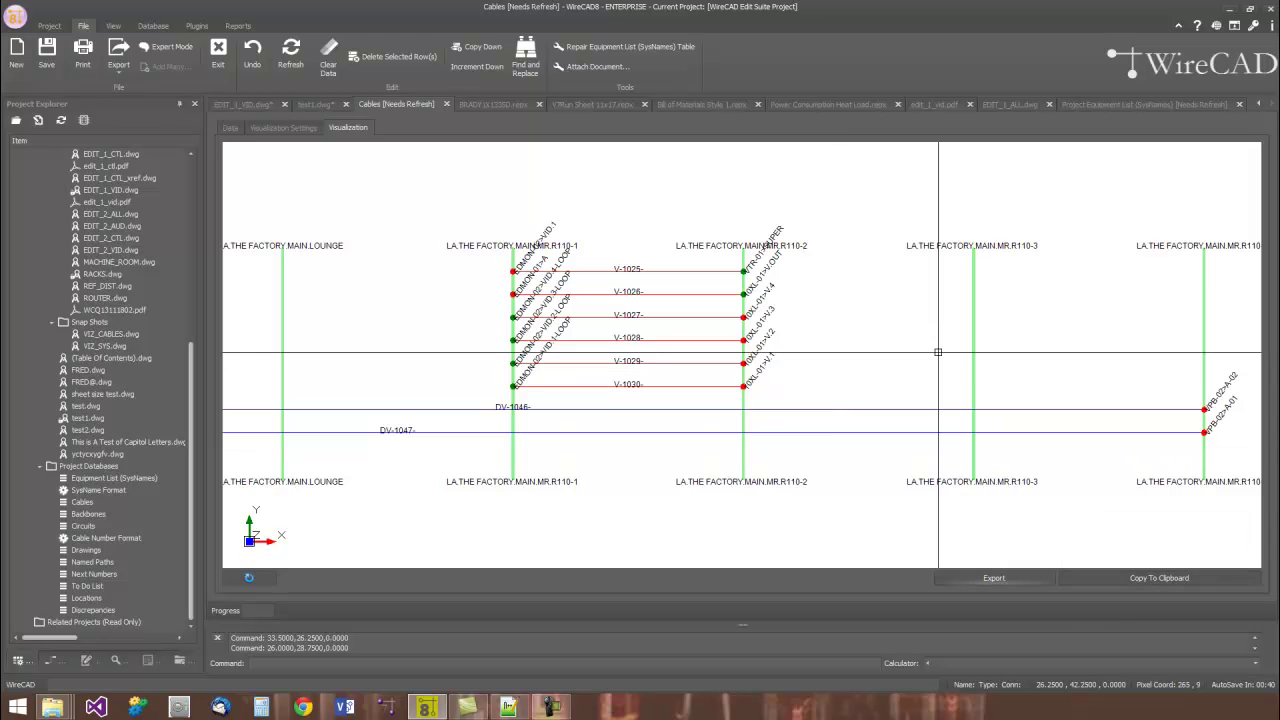
click(231, 129)
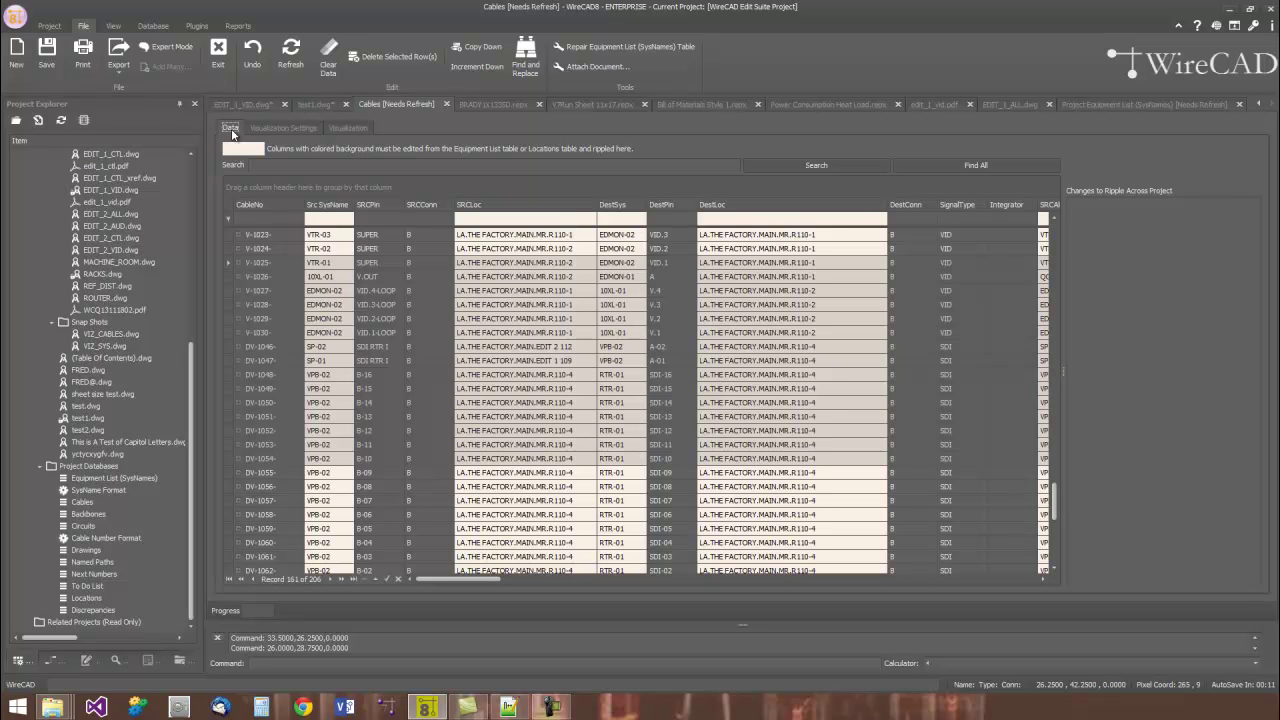
Switch to the BRADY1X1335D.repx cable-label print preview, showing page 1 of 8.
click(498, 104)
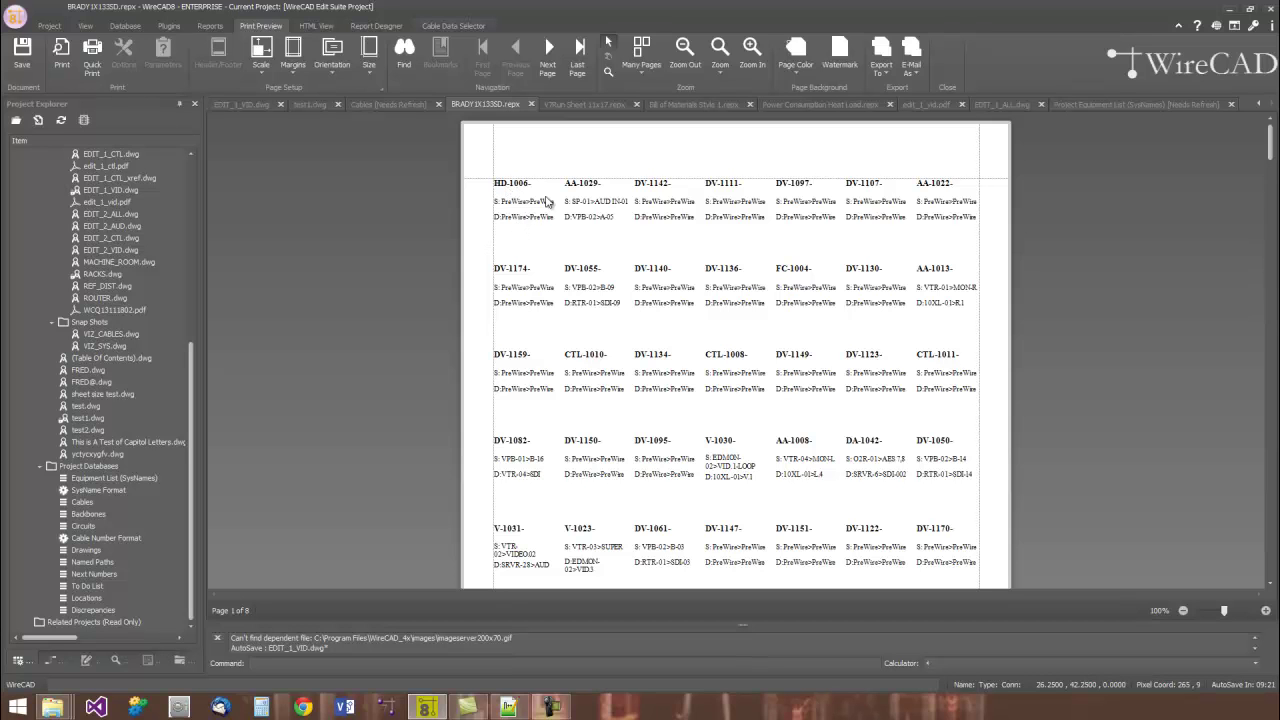
Review the V7 Run Sheet, Bill of Materials and submitted Power Consumption heat-load reports.
click(596, 106)
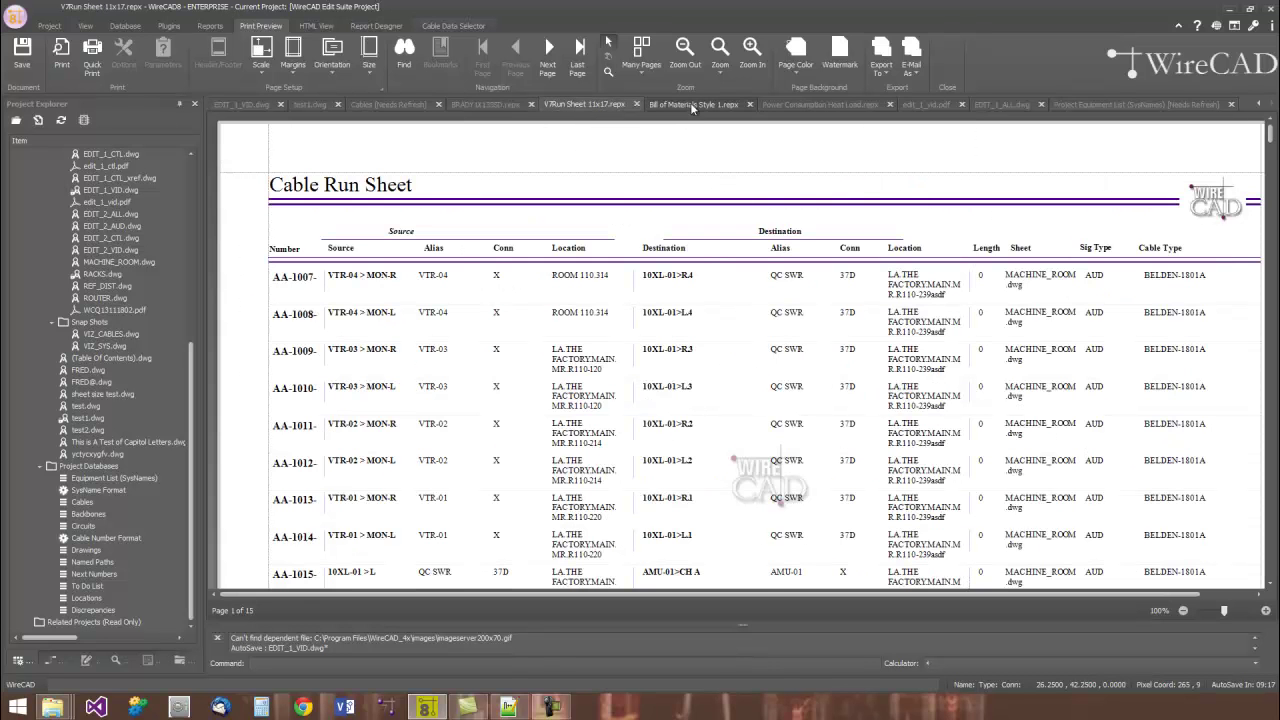
click(691, 105)
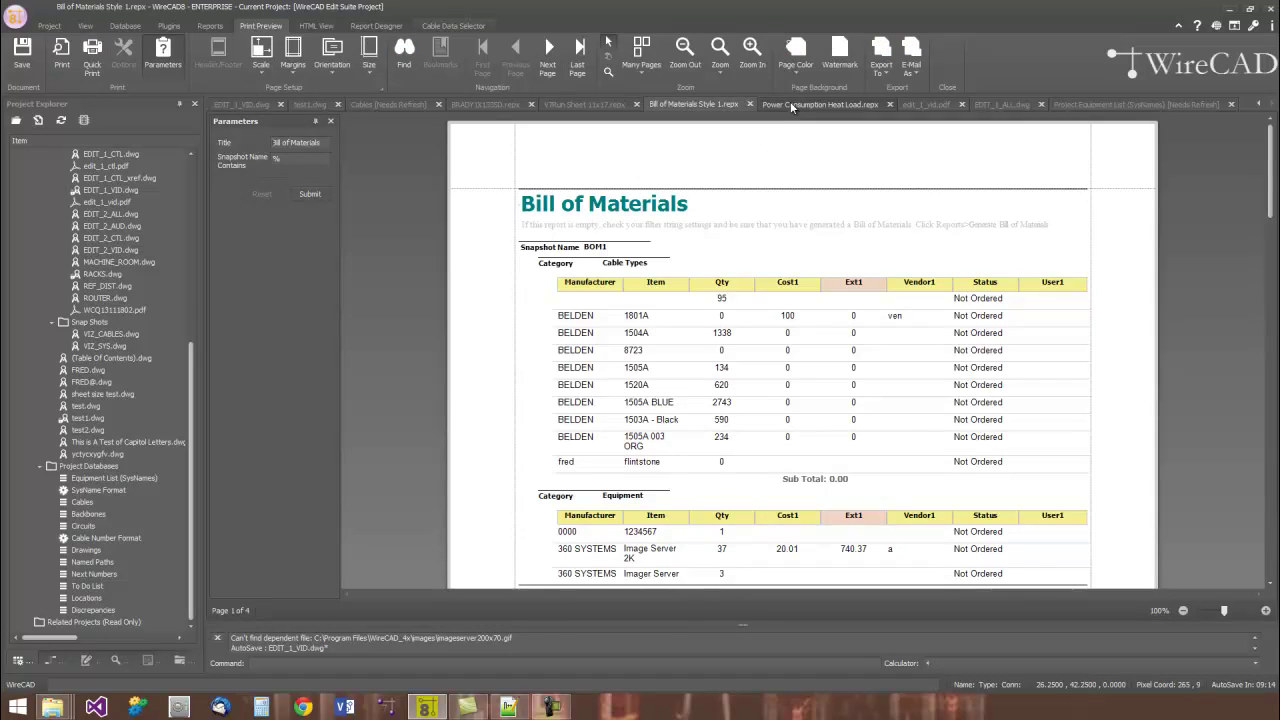
click(792, 105)
click(310, 214)
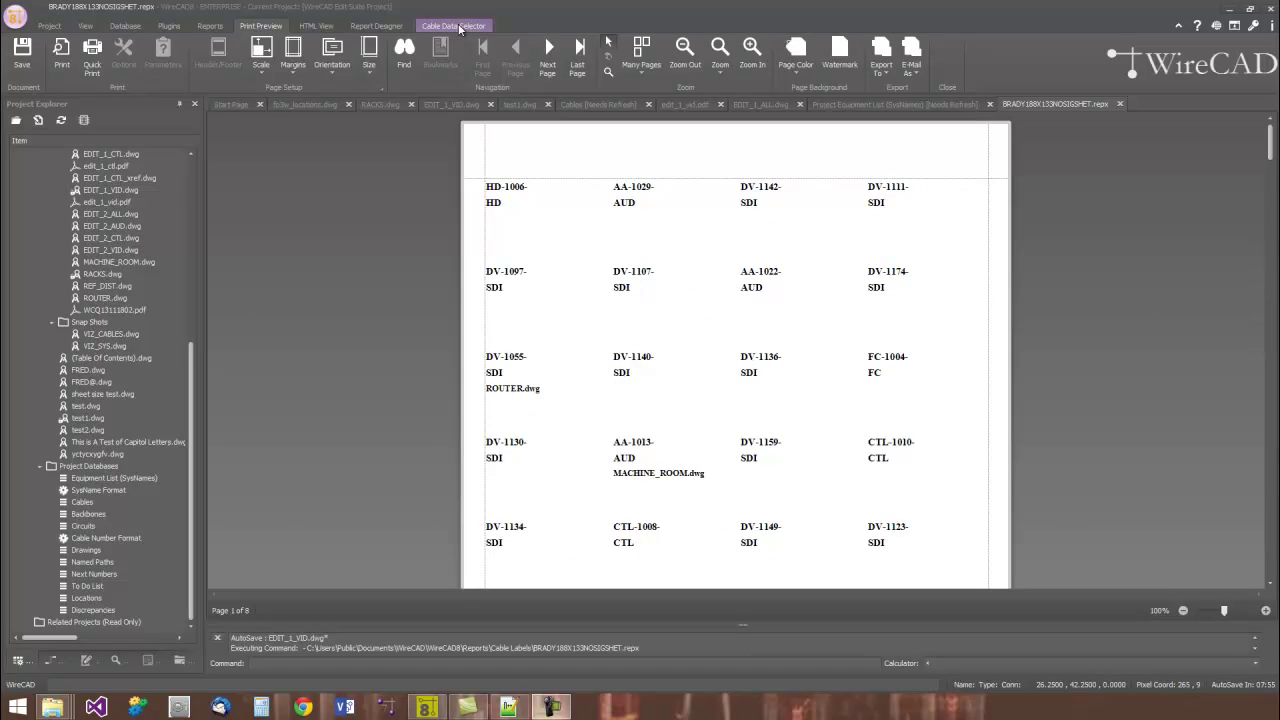
Look through the Cable Data Selector and Report Designer ribbon tabs for the label report.
click(459, 28)
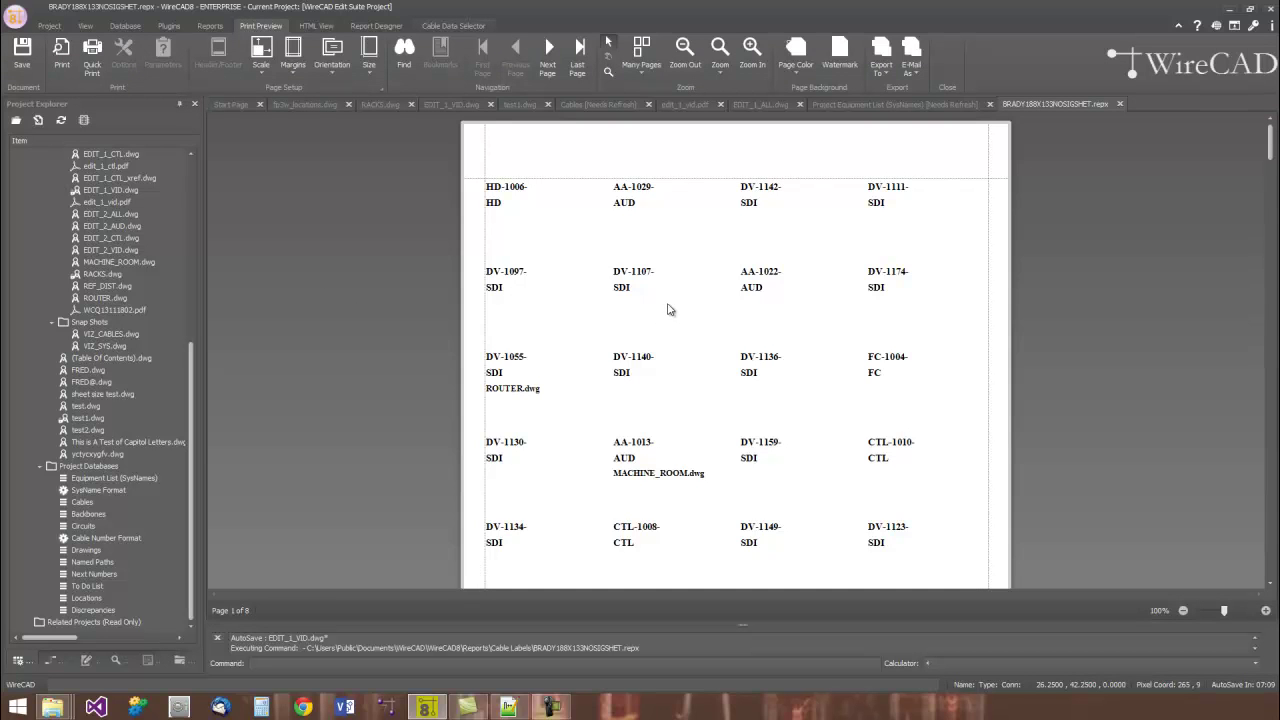
click(376, 25)
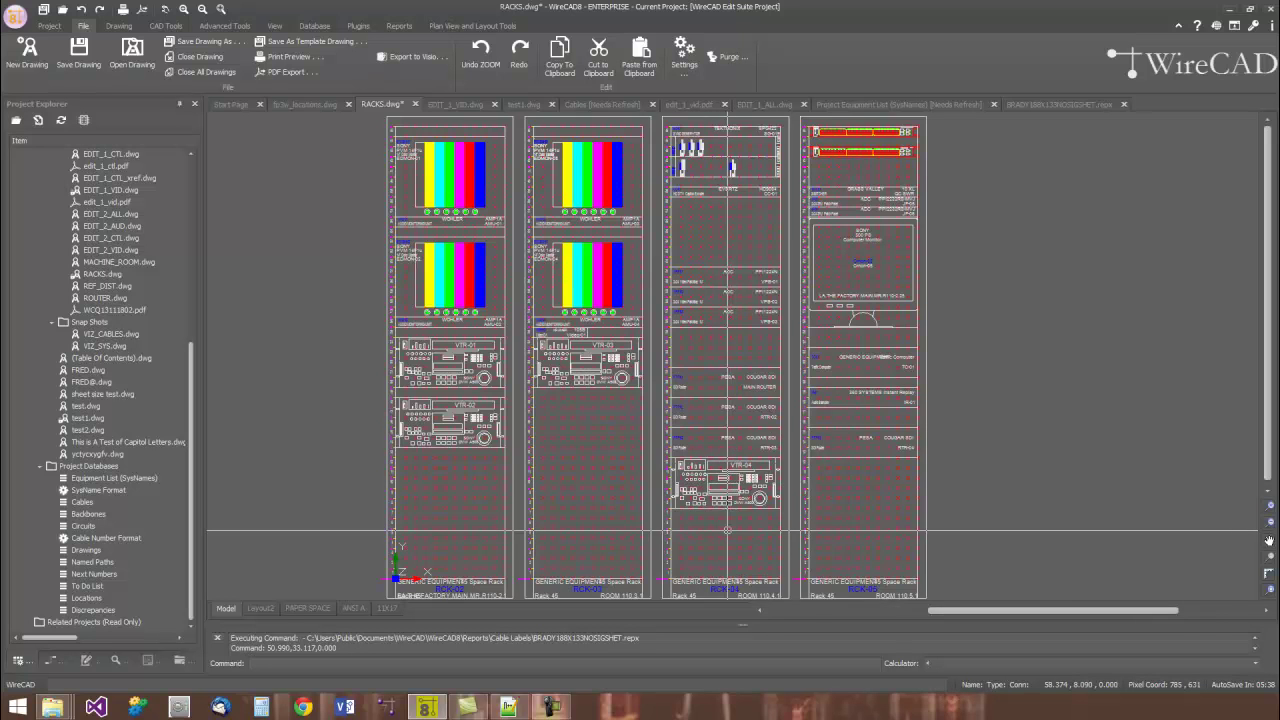
Drag VTR-04 from the third rack into the second rack below VTR-03, accepting the location change.
scroll(704, 525, up, 2)
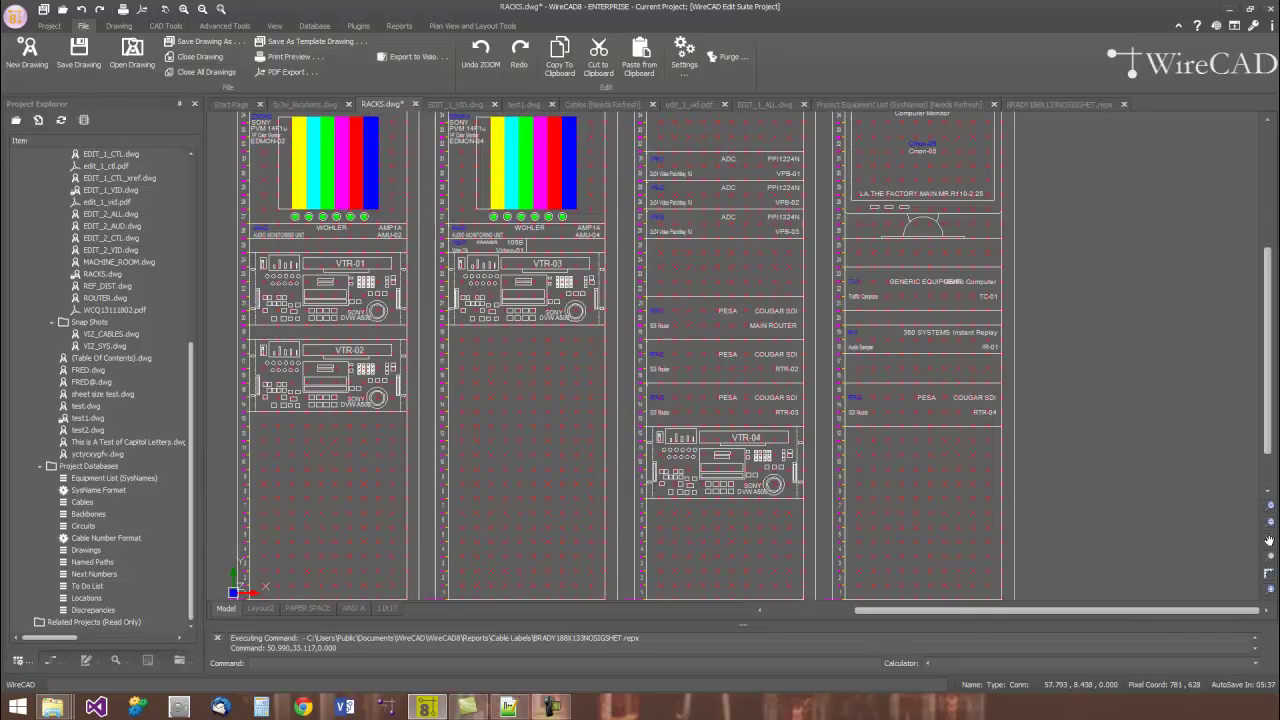
click(648, 497)
drag(646, 497, 448, 412)
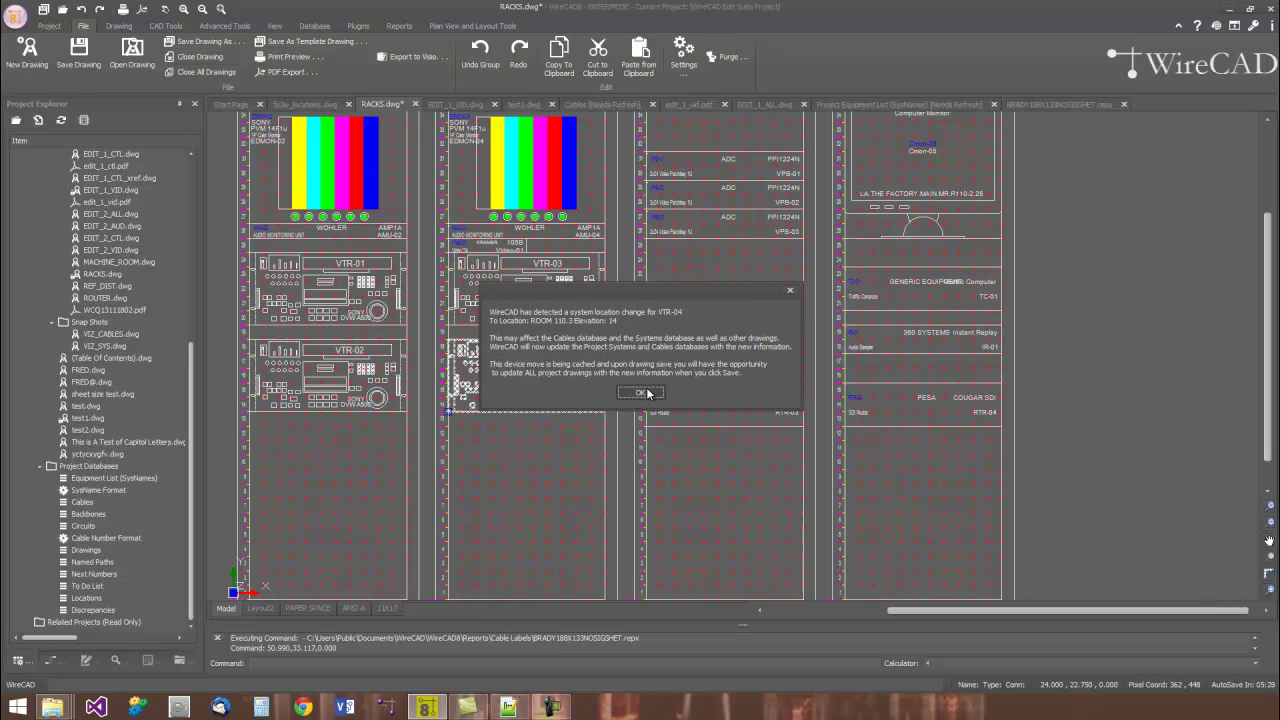
click(640, 392)
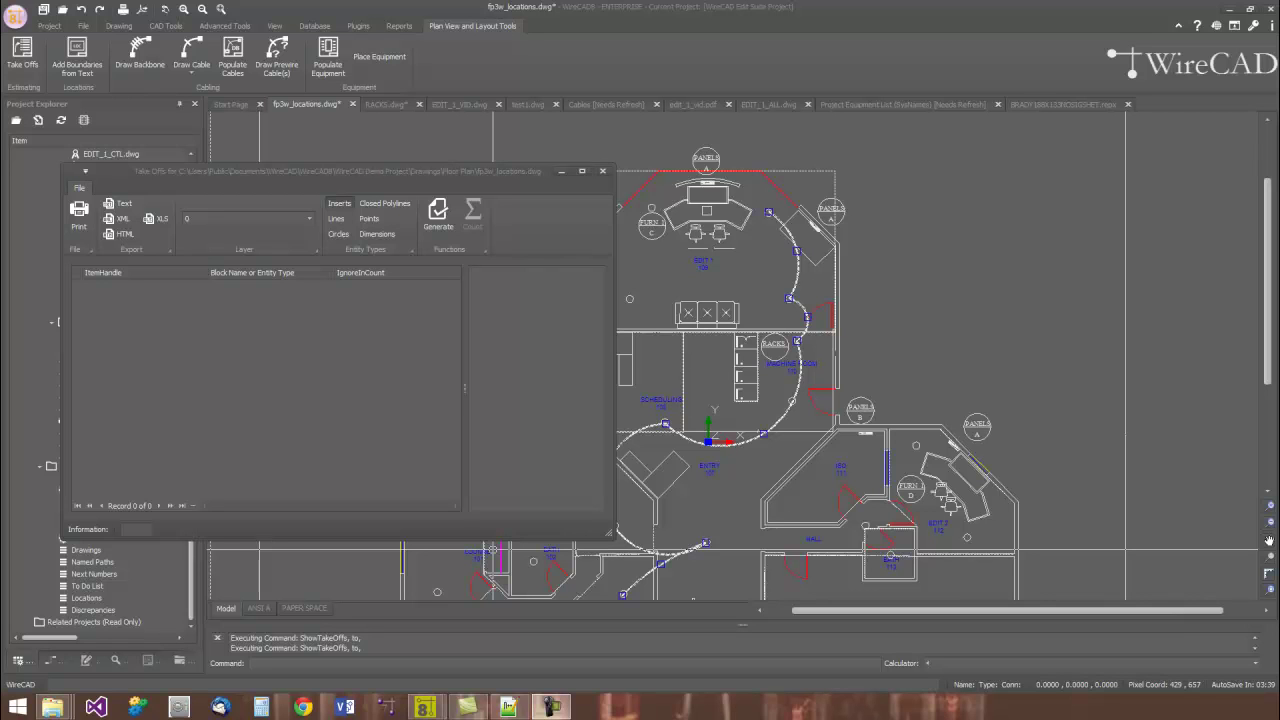
Restore the Take Offs window, generate the 69 block records and count them per type.
key(Escape)
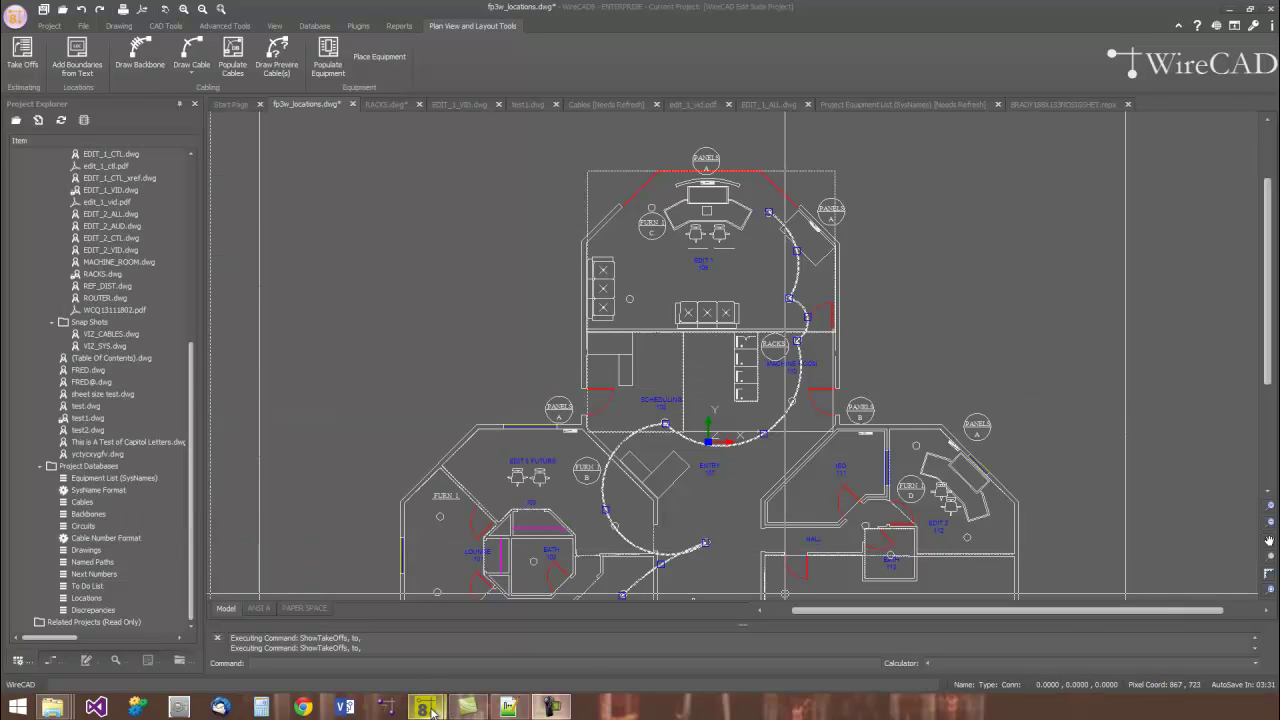
mouse_move(427, 708)
click(505, 638)
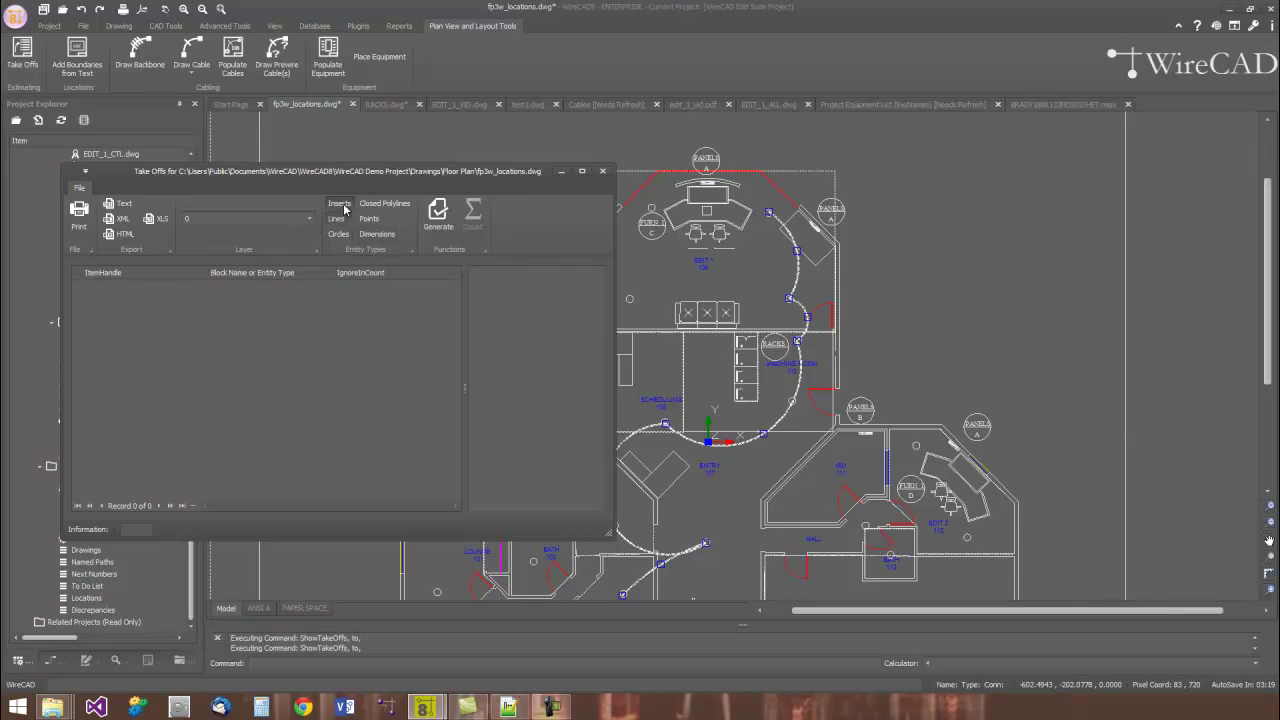
click(438, 212)
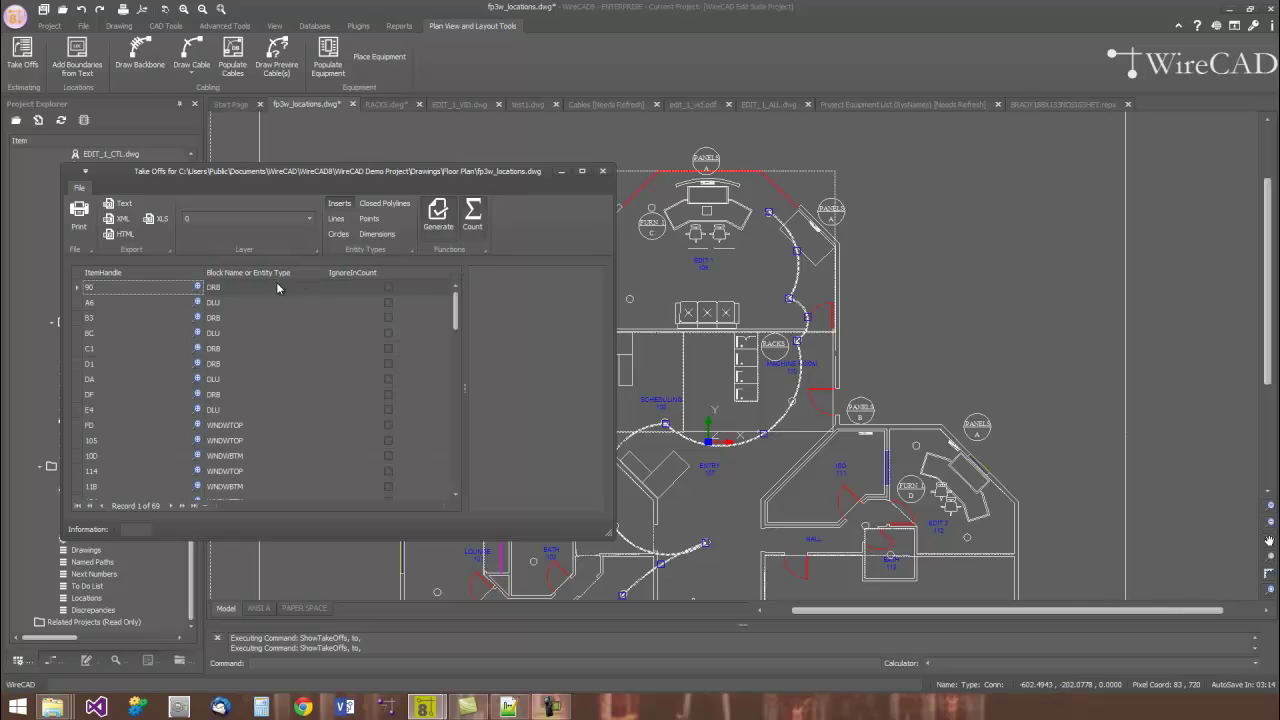
click(472, 214)
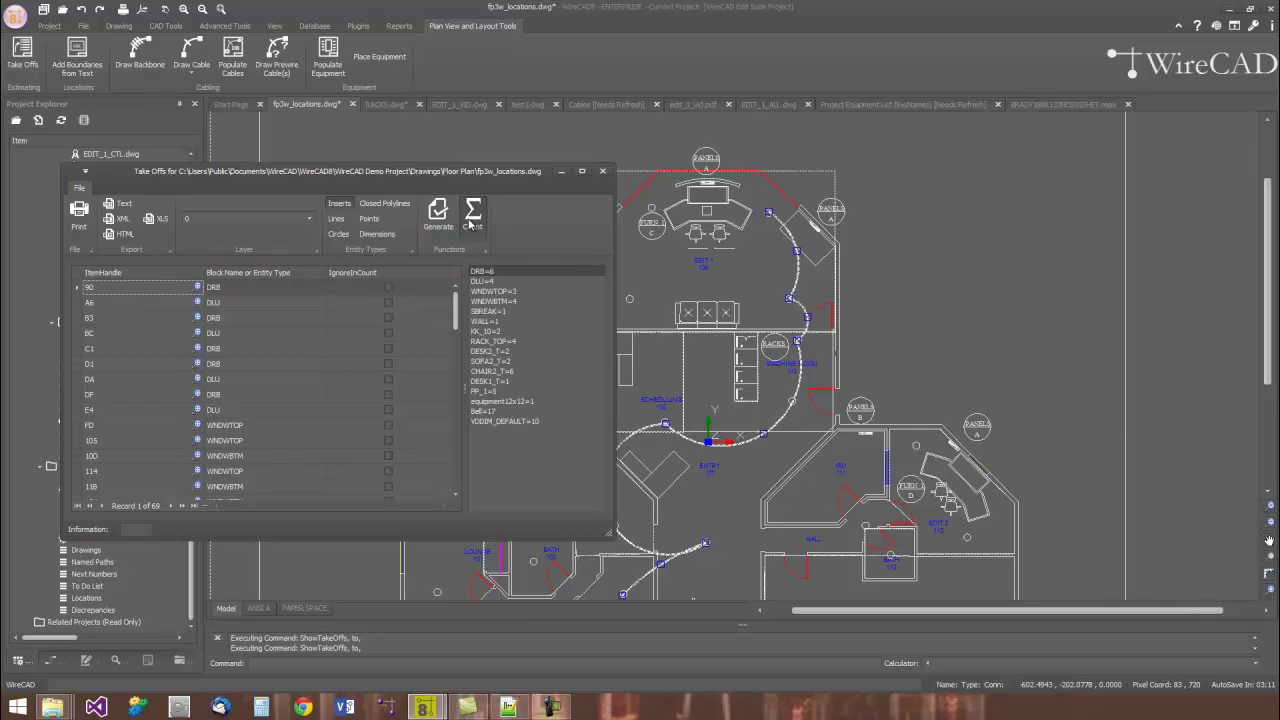
Filter the take-off to circles on layers 0 and ceiling_spkr, generating and counting 32 vdCircle items.
click(335, 238)
click(310, 220)
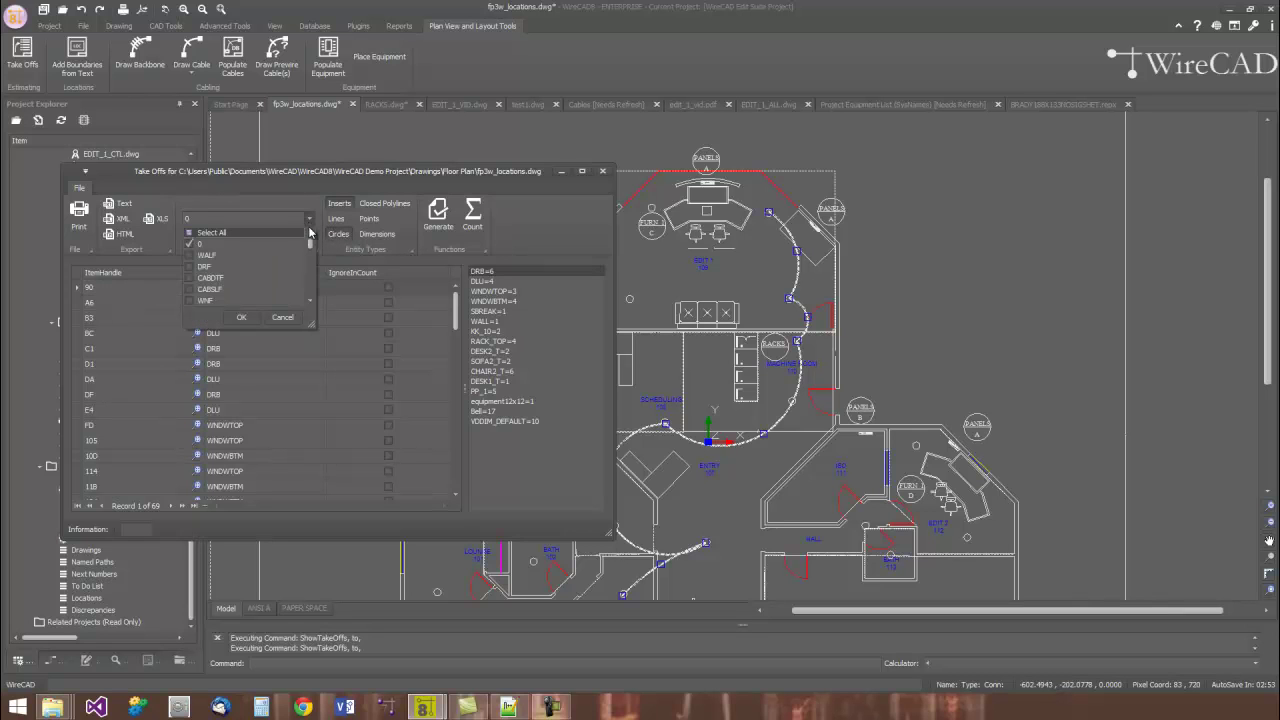
drag(311, 256, 311, 292)
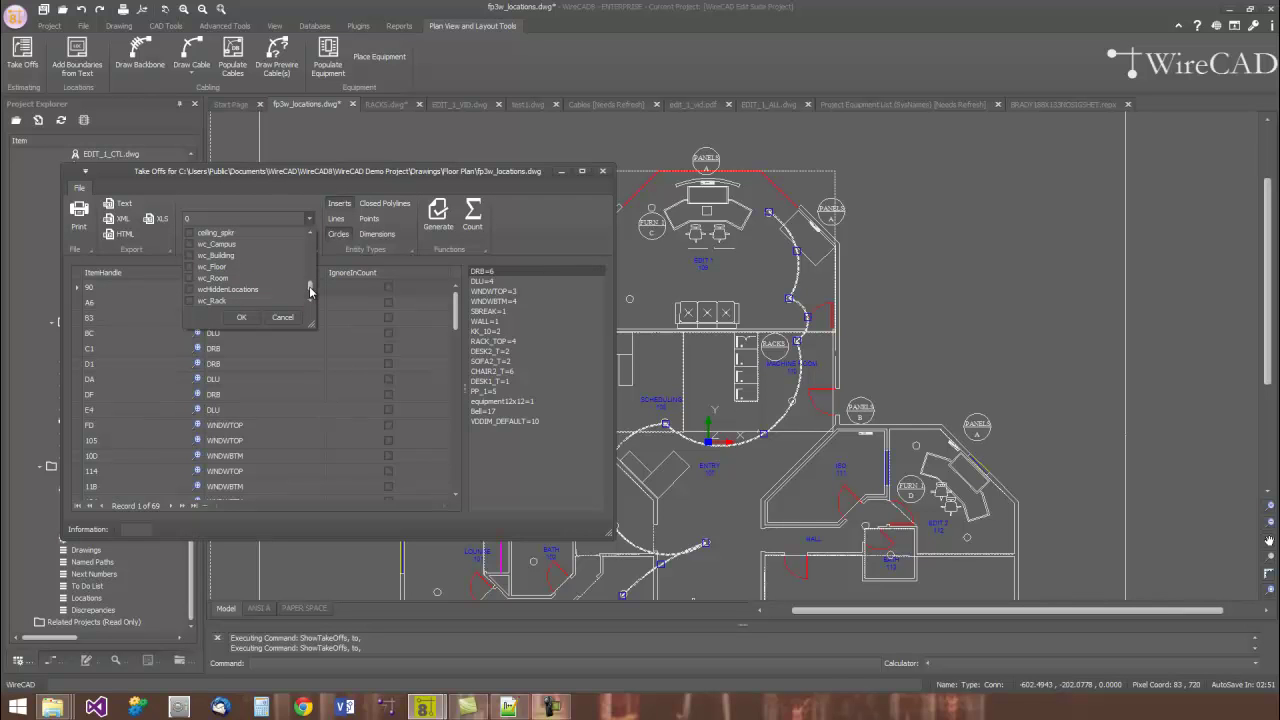
click(310, 232)
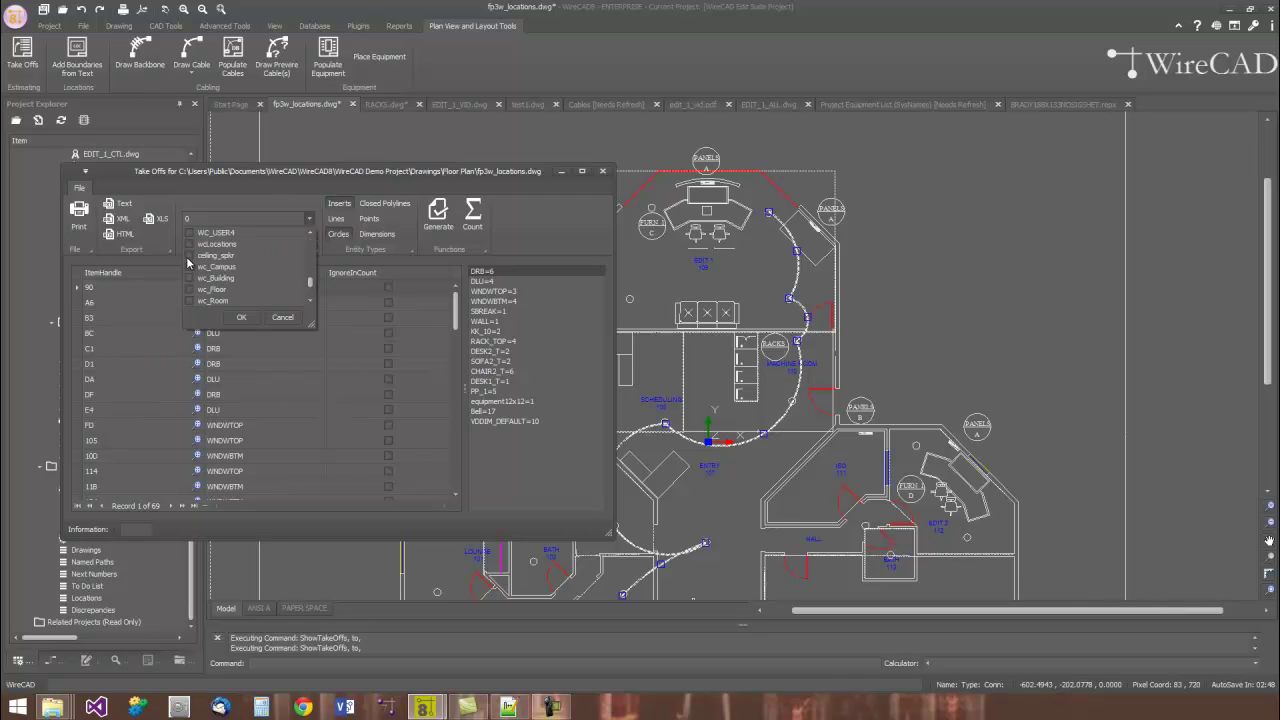
click(241, 317)
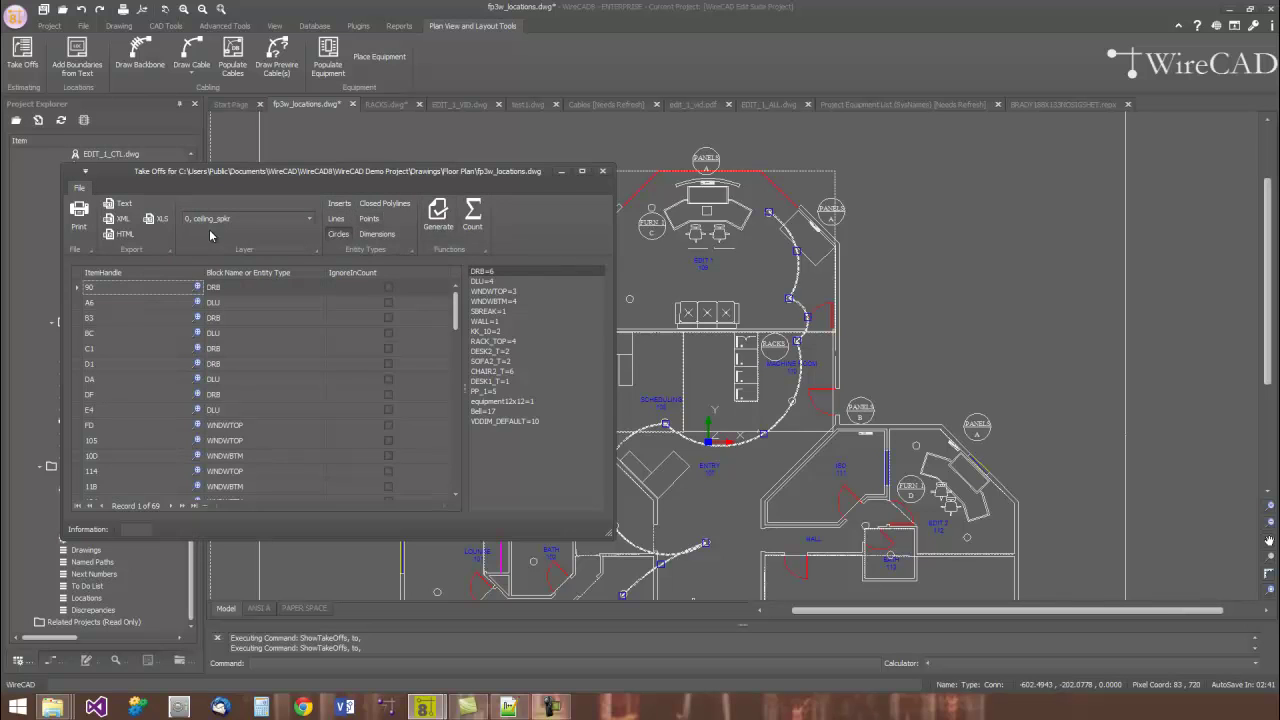
click(442, 220)
click(443, 219)
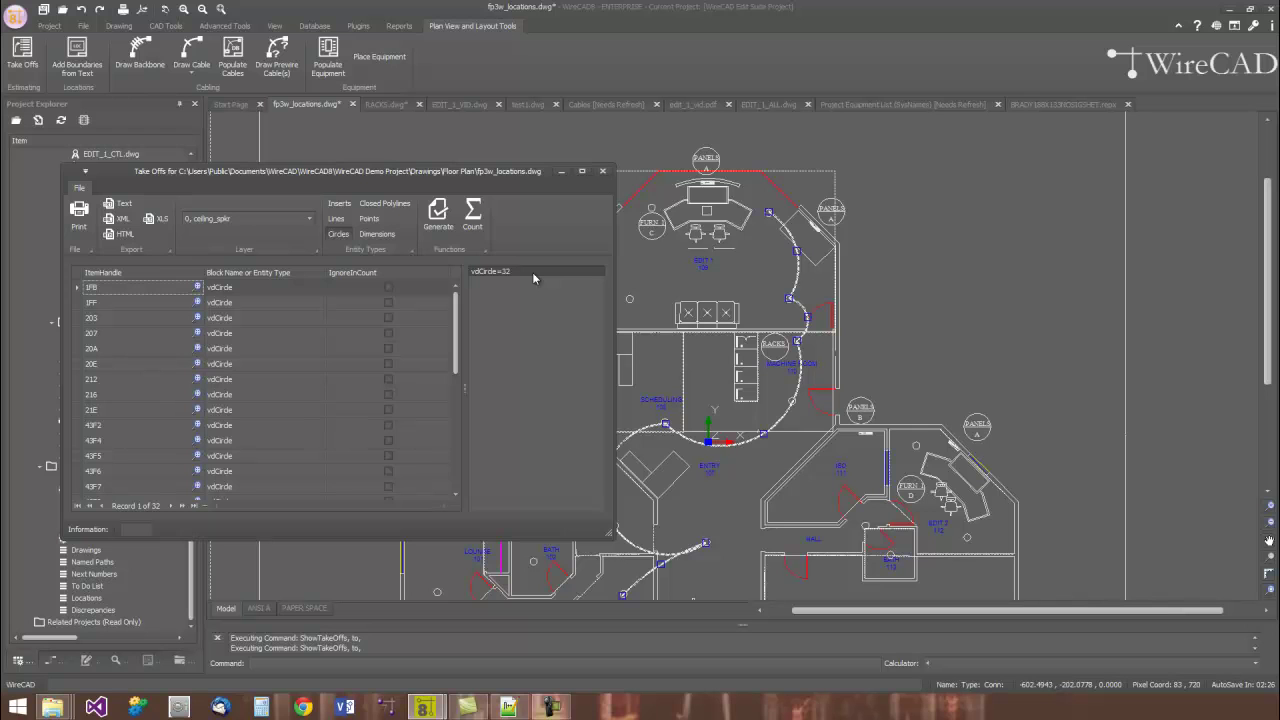
Close the Take Offs window to return to the fp3w_locations floor plan.
click(602, 171)
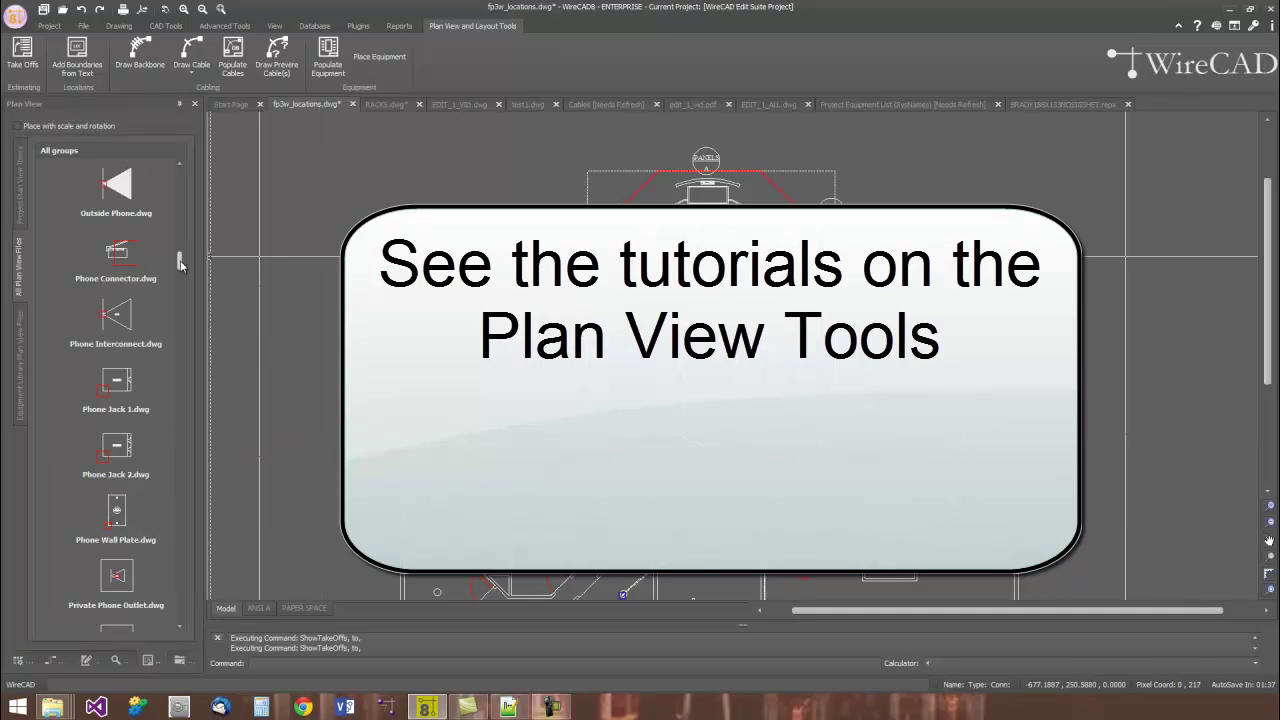
Adjust the left-hand Plan View symbol library panel before moving to EDIT_1_ALL.
drag(181, 262, 178, 273)
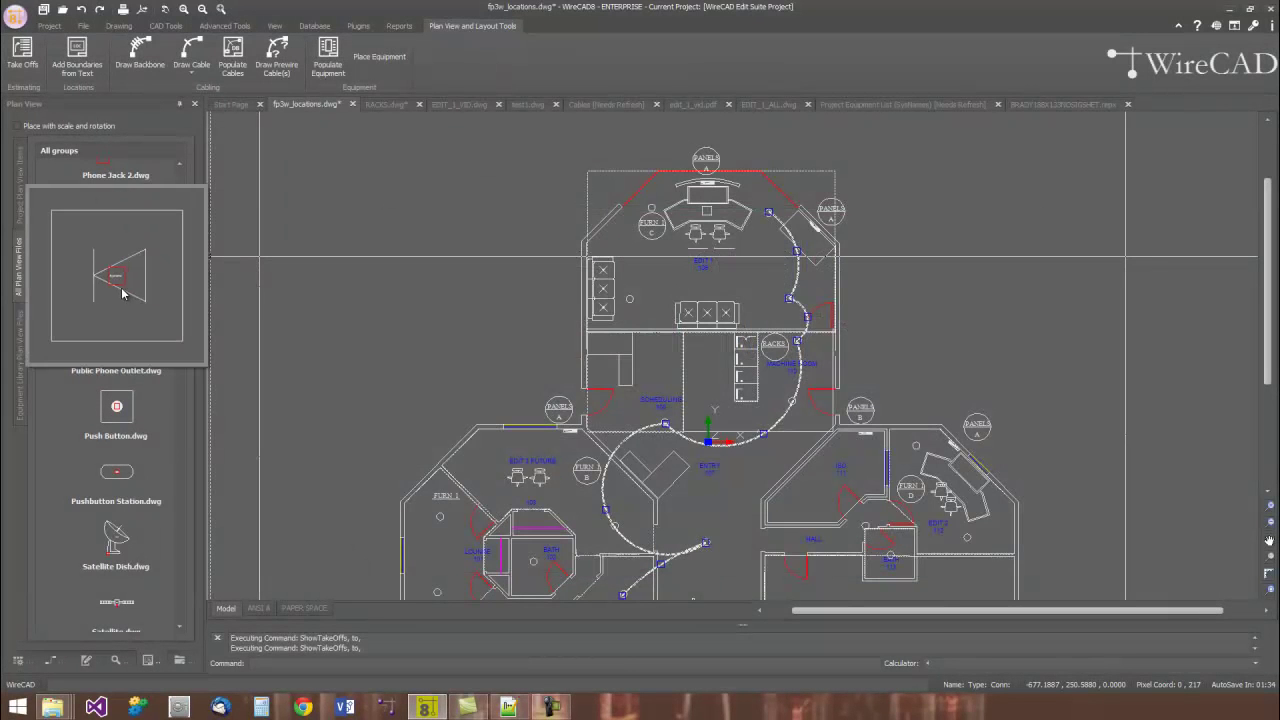
mouse_move(118, 210)
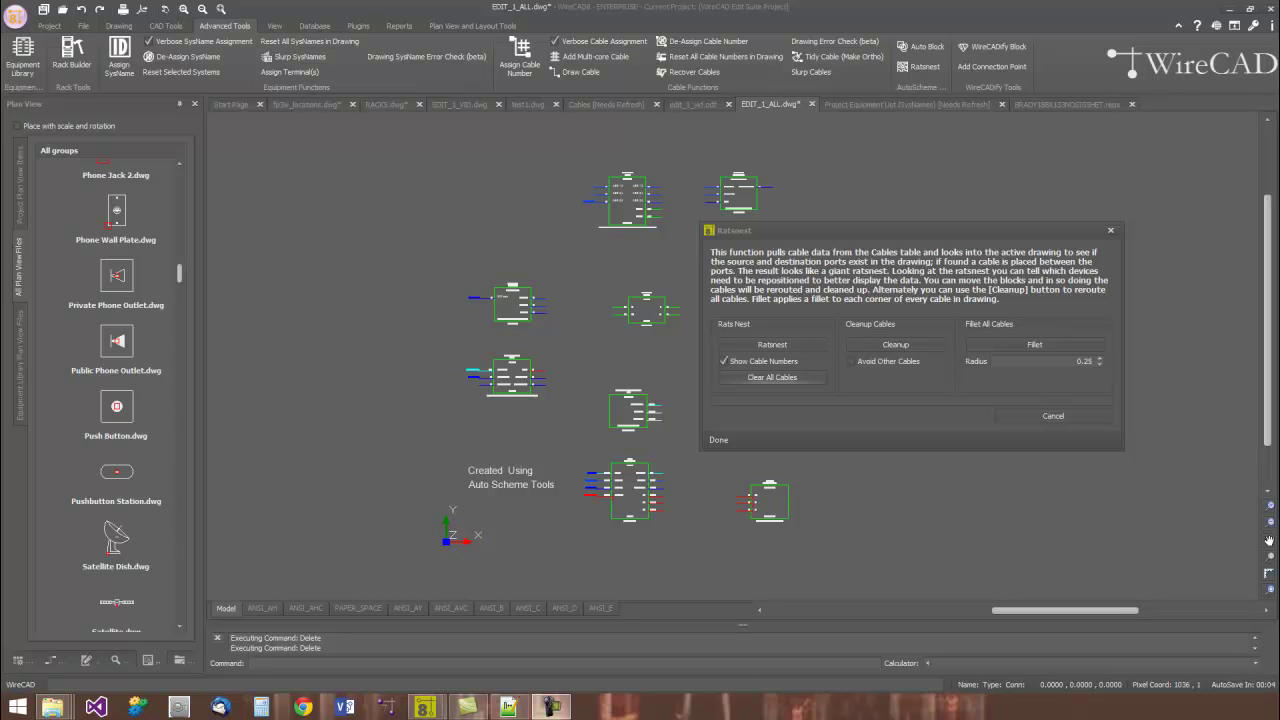
Ratsnest-wire all matching ports on the EDIT_1_ALL blocks, then run Cleanup on the cables.
click(797, 345)
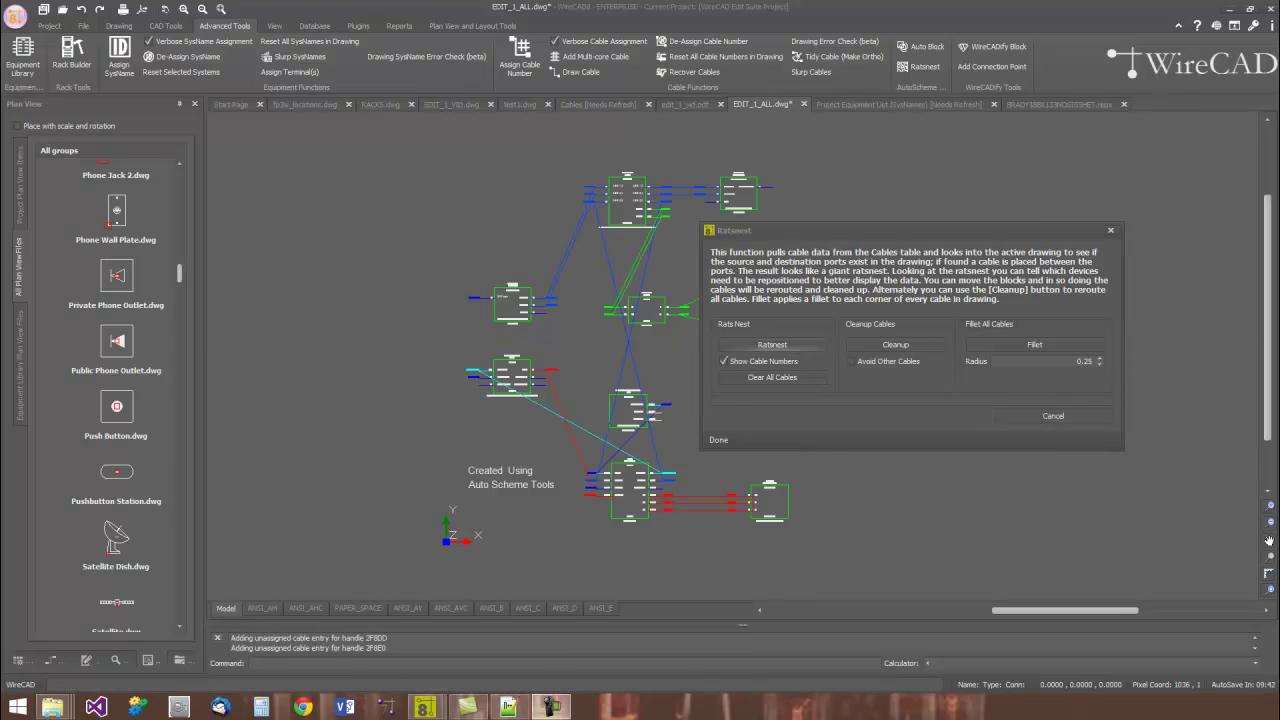
mouse_move(802, 229)
mouse_down()
mouse_move(918, 205)
mouse_move(852, 205)
mouse_up()
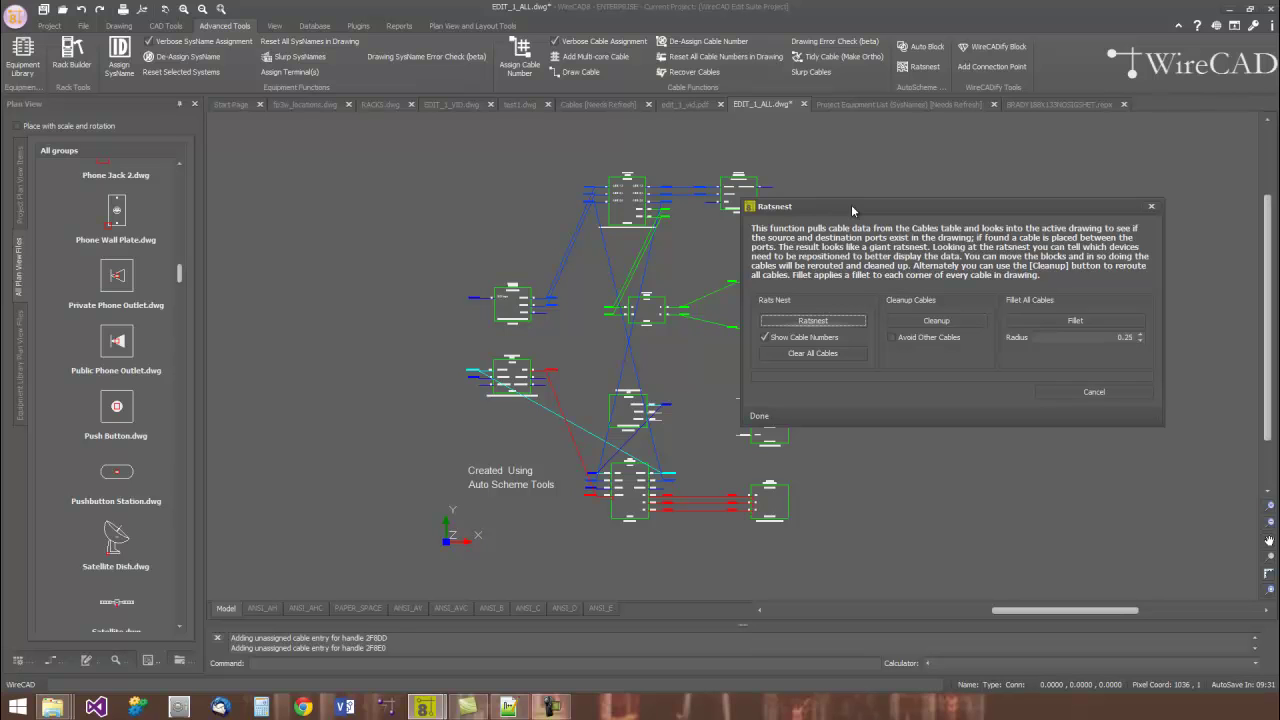
click(958, 322)
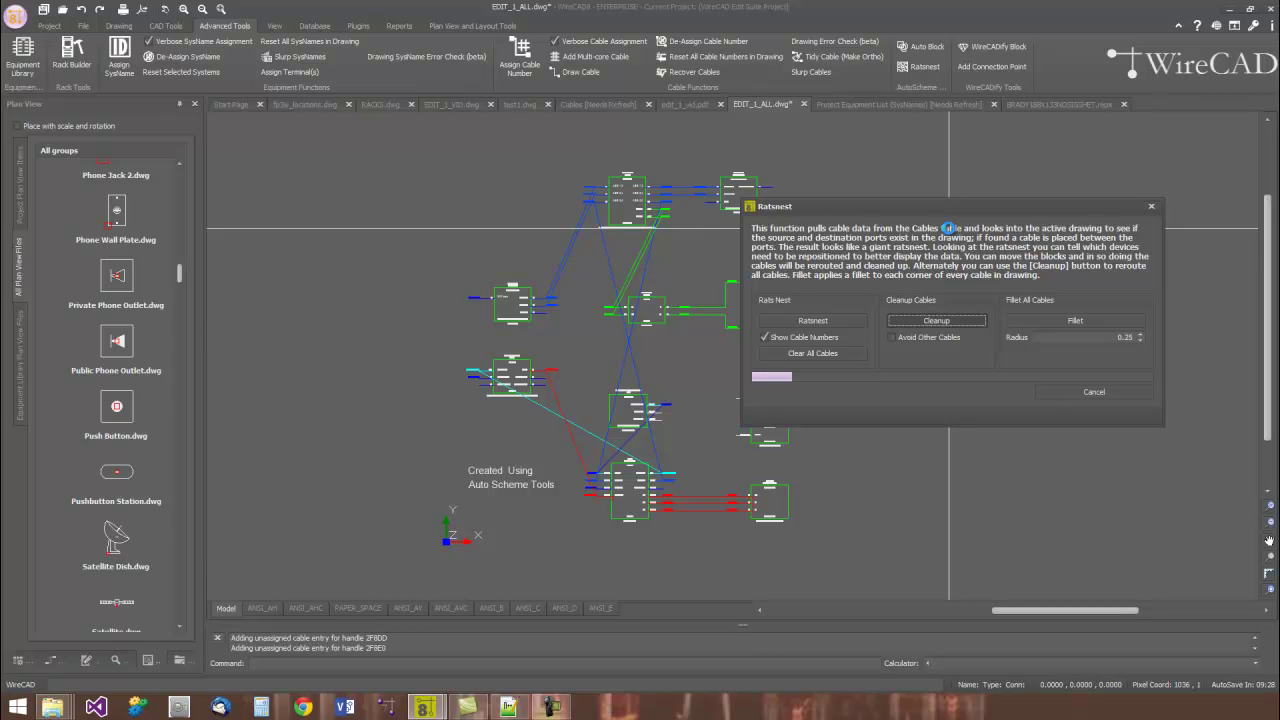
Show the edit_1_vd schematic PDF alongside the Project Explorer drawing tree.
click(697, 108)
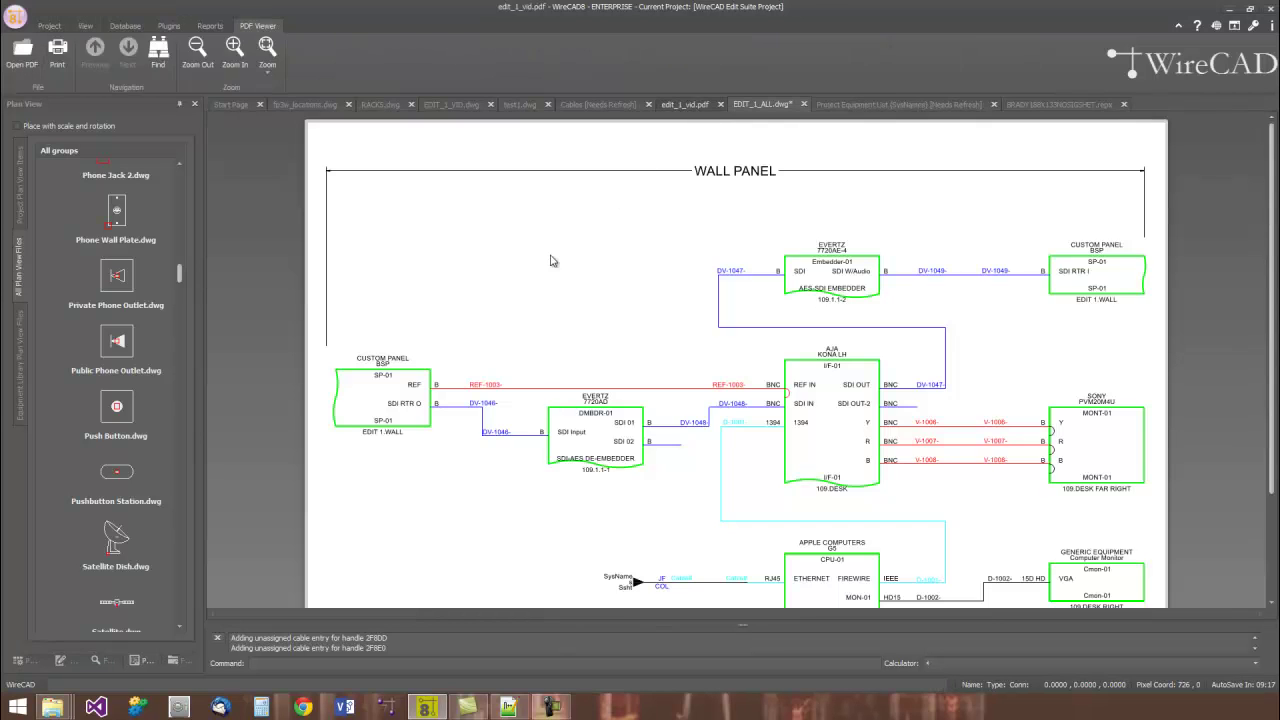
click(25, 661)
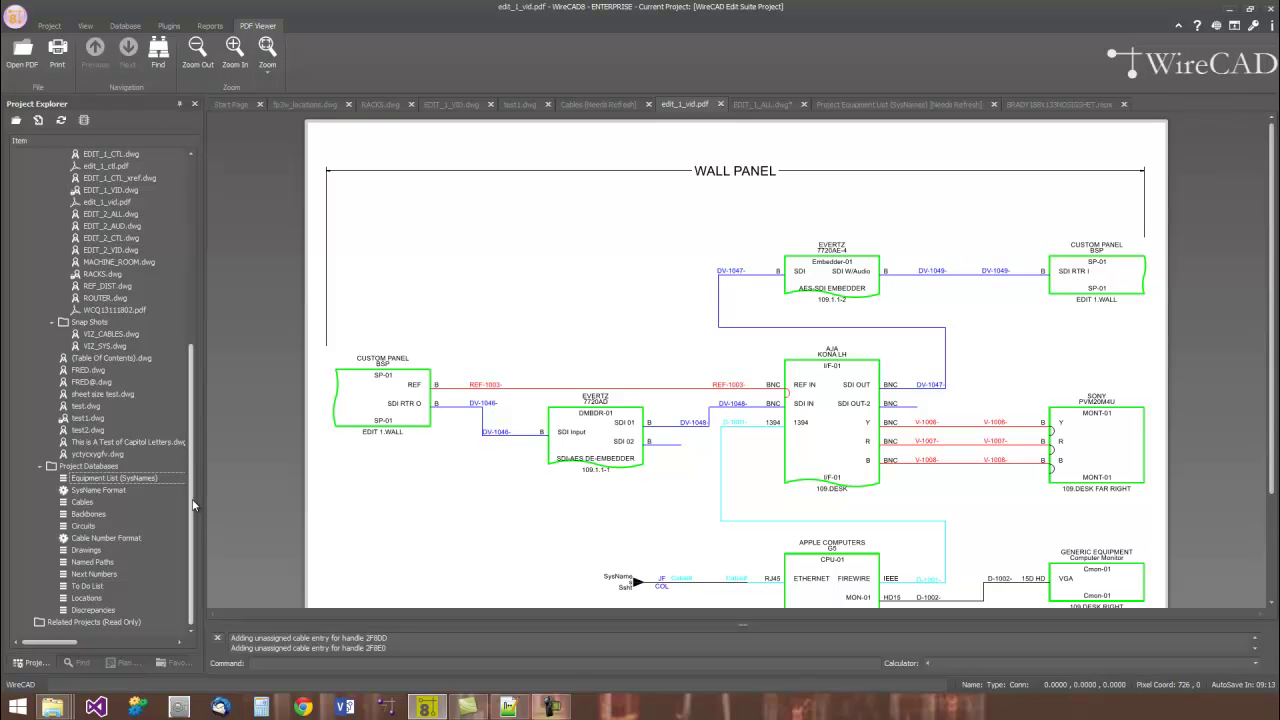
drag(193, 505, 92, 352)
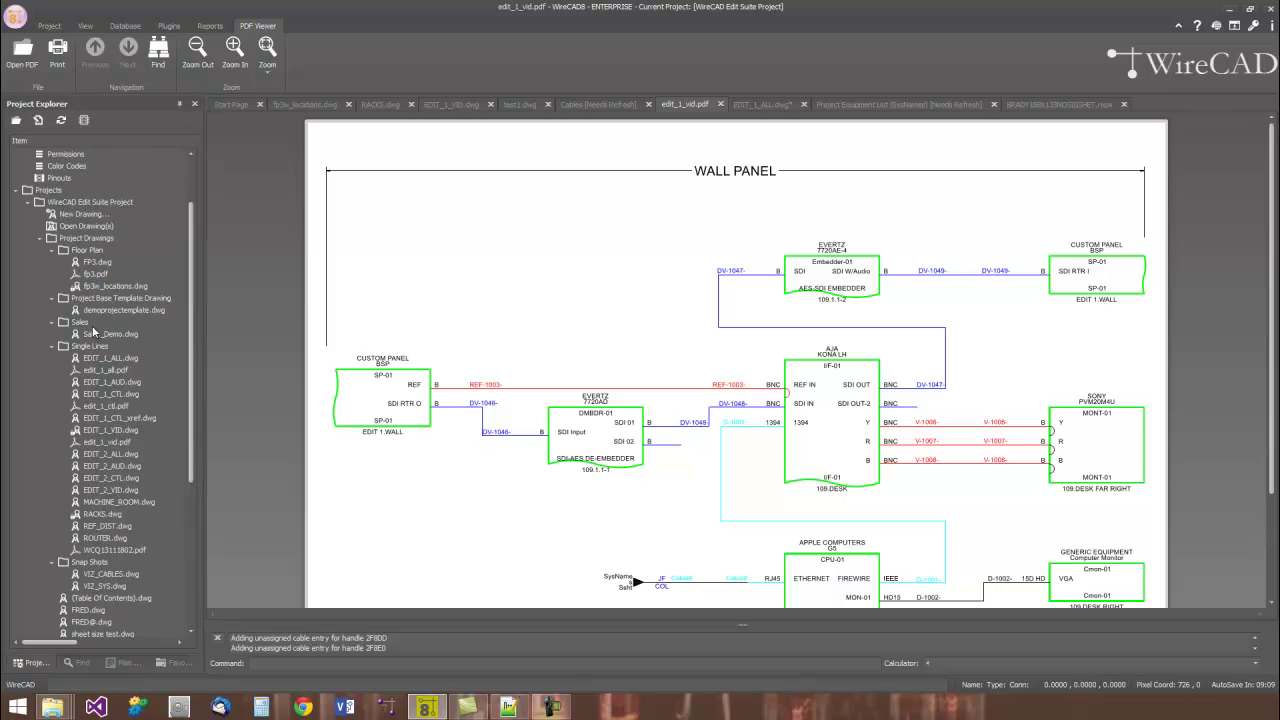